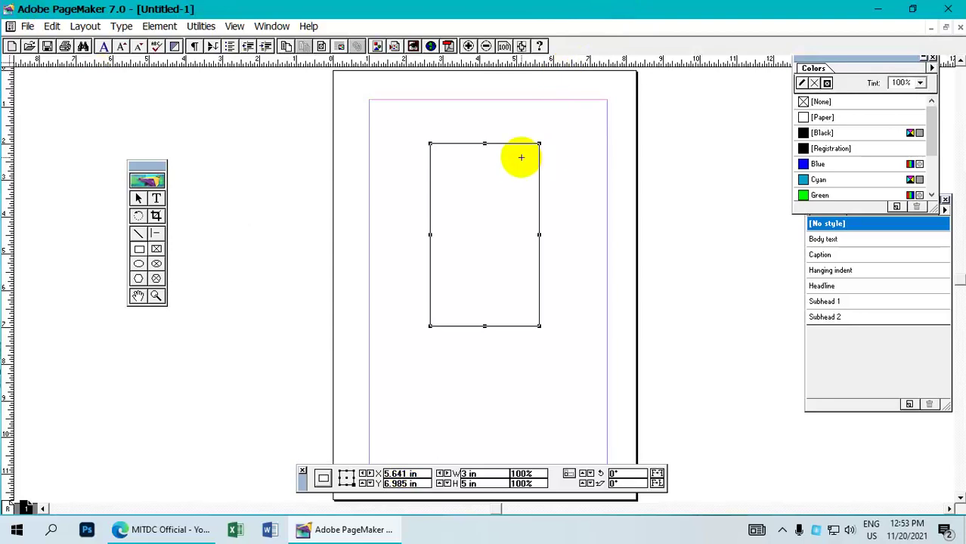
Apply green to both the fill and the line of the tall rectangle on the page.
left_click(138, 199)
left_click(498, 144)
left_click(818, 66)
left_click_drag(818, 67, 695, 92)
scroll(734, 187, "down", 4)
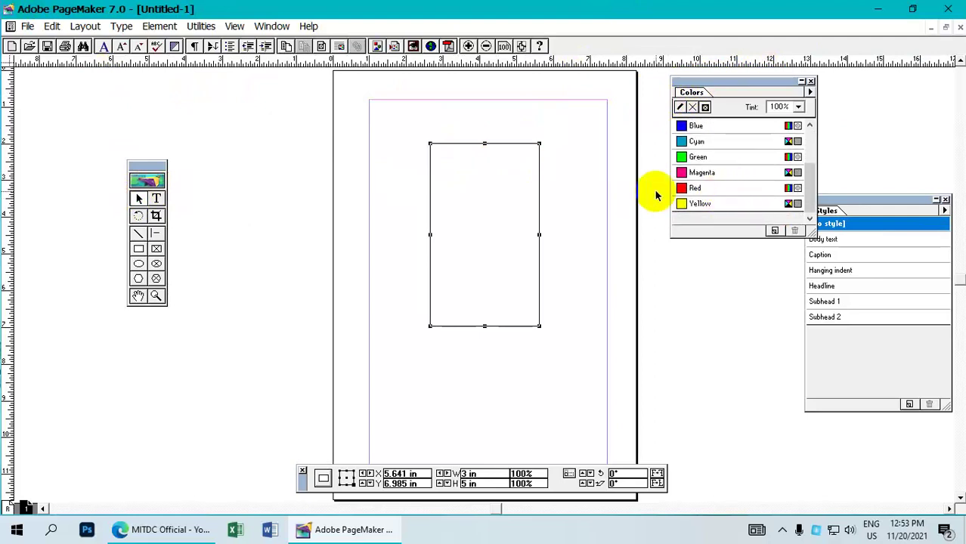
left_click(699, 158)
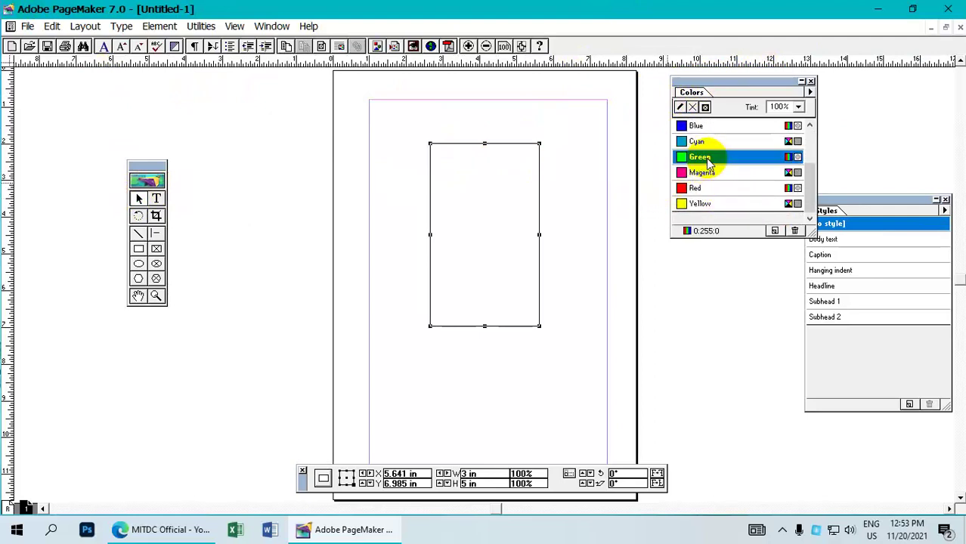
Set the green rectangle's outline to black.
scroll(698, 141, "up", 1)
scroll(699, 143, "up", 3)
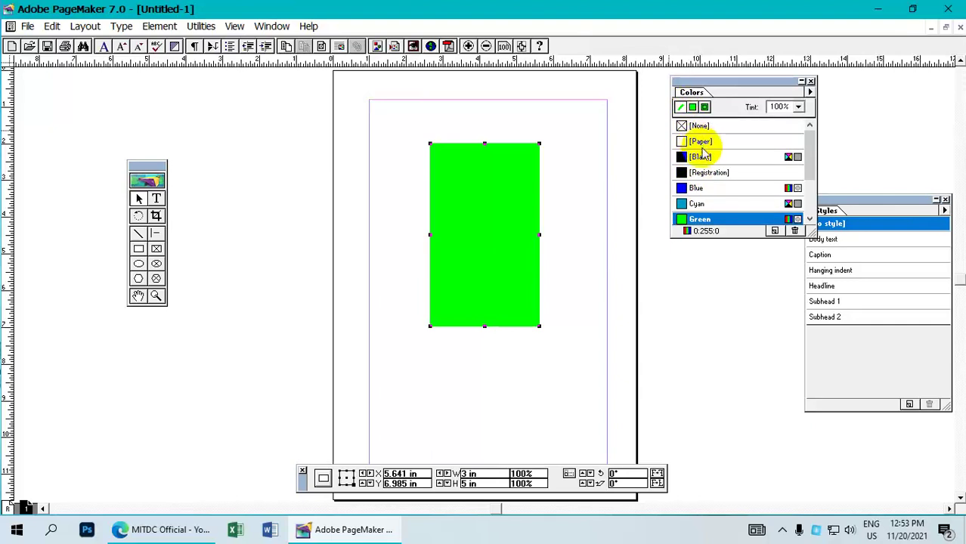
left_click(702, 156)
left_click(474, 182)
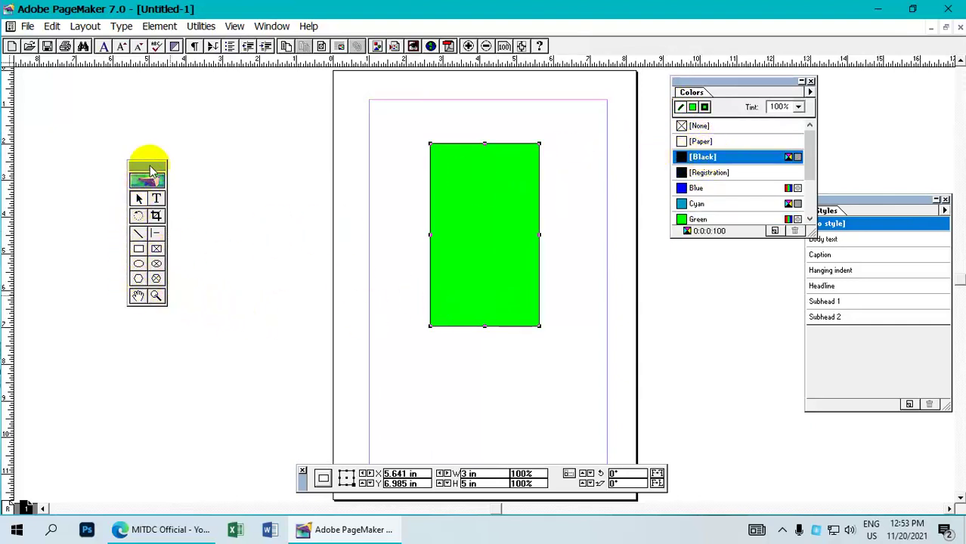
Draw a second rectangle over the lower part of the green one and size it to 3 in wide by 1.5 in high.
left_click_drag(141, 164, 148, 166)
left_click(146, 252)
mouse_move(421, 237)
left_mouse_down()
mouse_move(477, 319)
mouse_move(535, 335)
left_mouse_up()
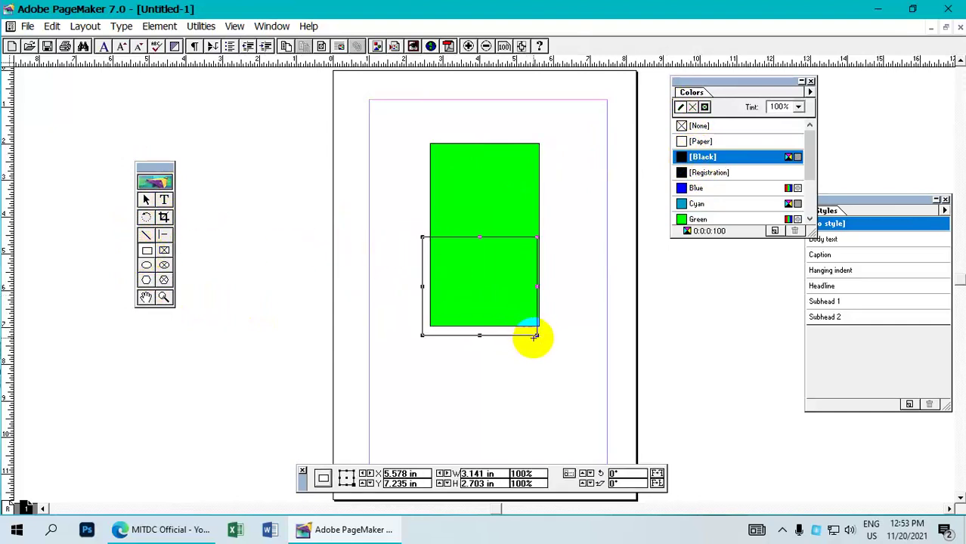
double_click(475, 473)
double_click(484, 473)
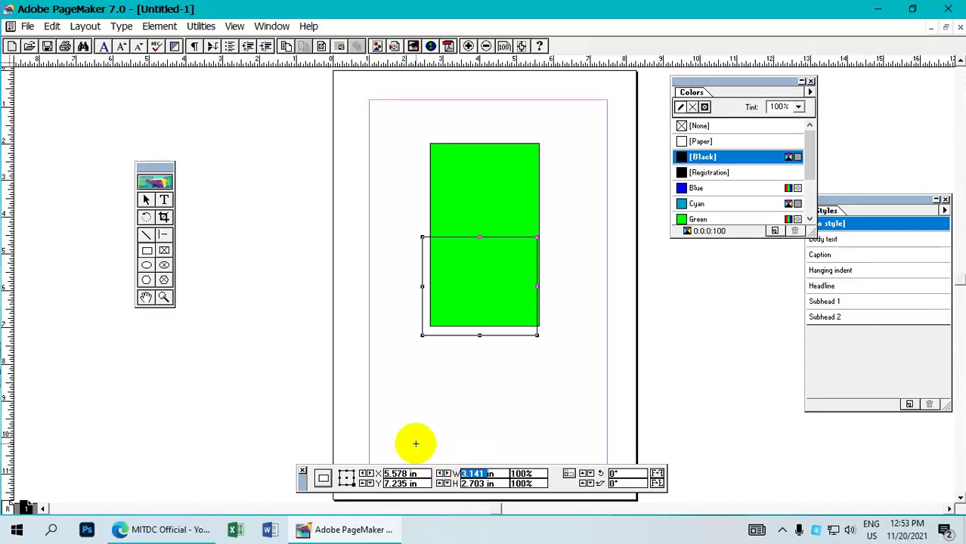
double_click(482, 483)
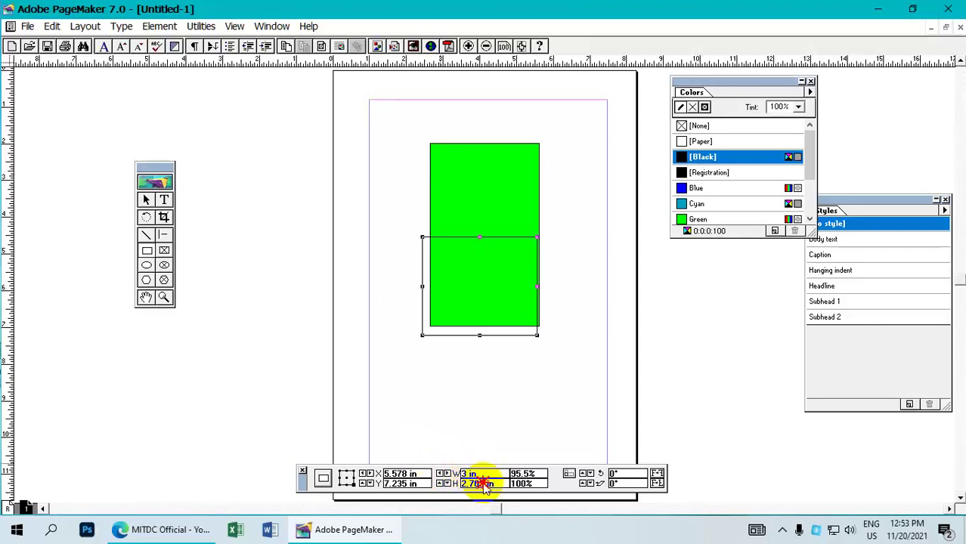
type("1.5")
key("Return")
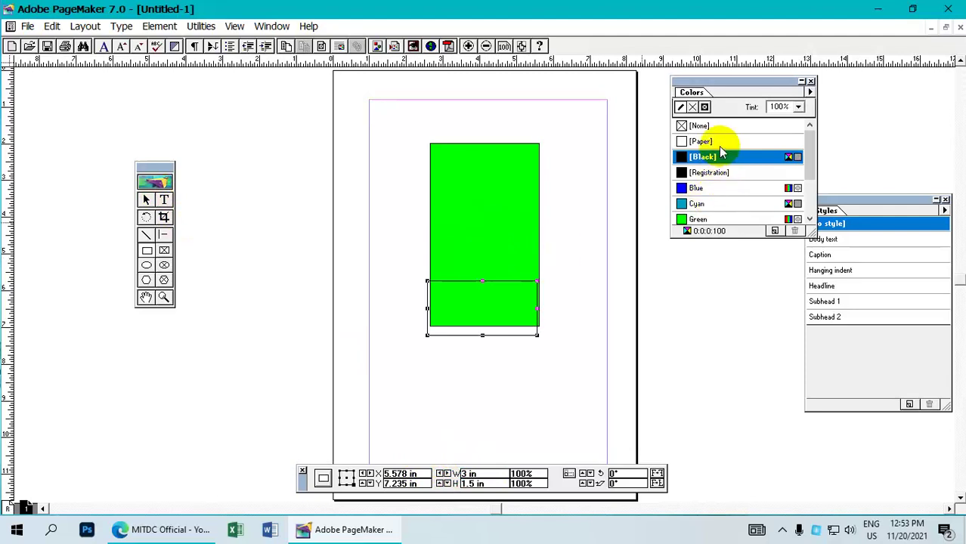
scroll(717, 167, "down", 2)
left_click(699, 189)
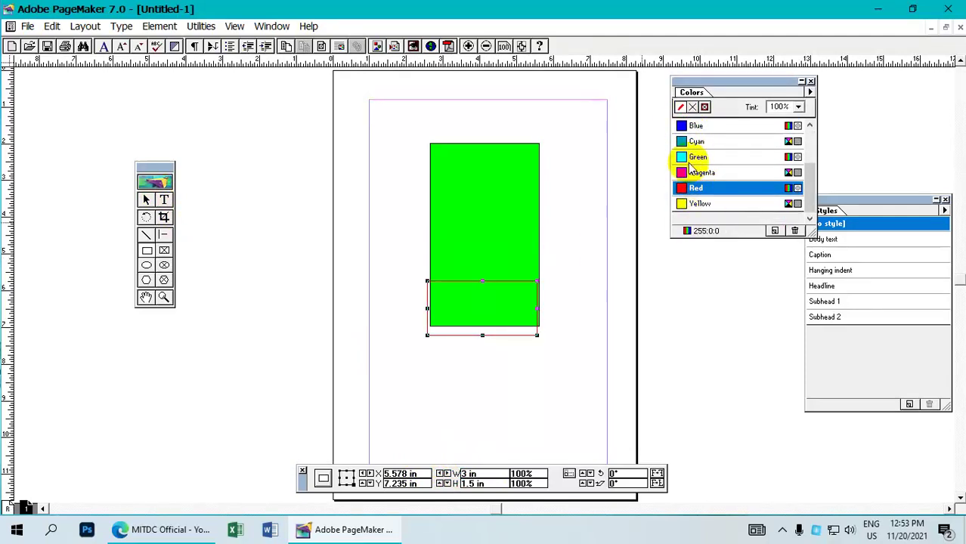
scroll(710, 151, "up", 2)
left_click(710, 157)
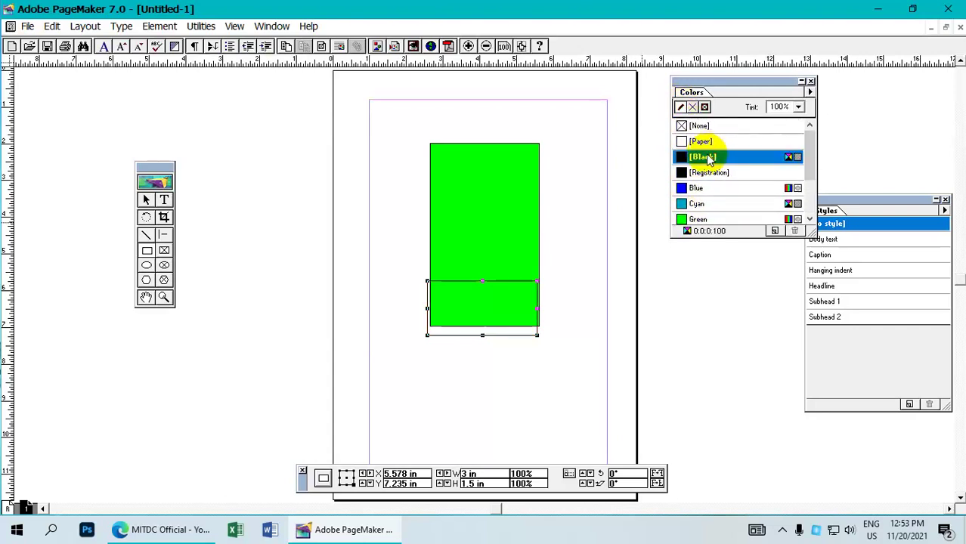
Fill the smaller rectangle with yellow.
left_click(693, 123)
scroll(701, 221, "down", 1)
scroll(701, 219, "down", 2)
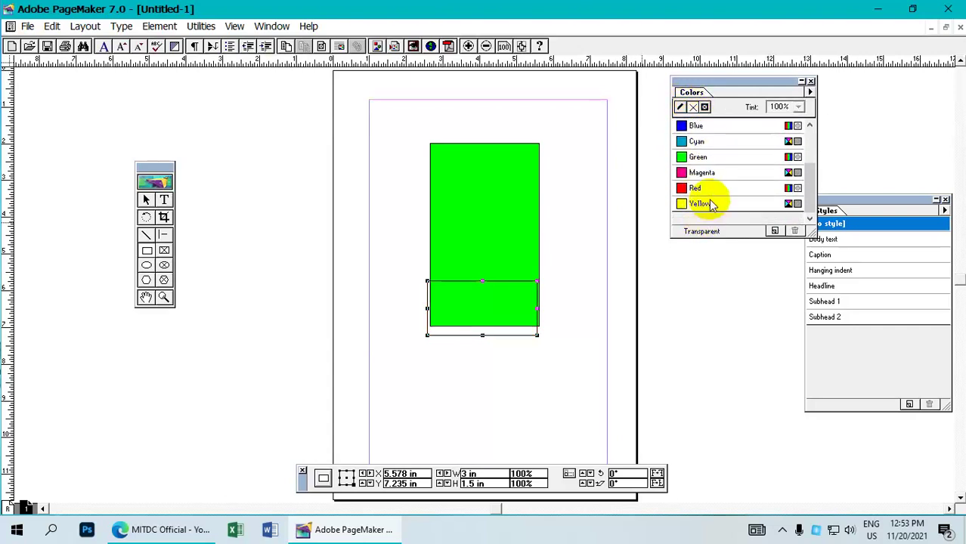
left_click(722, 204)
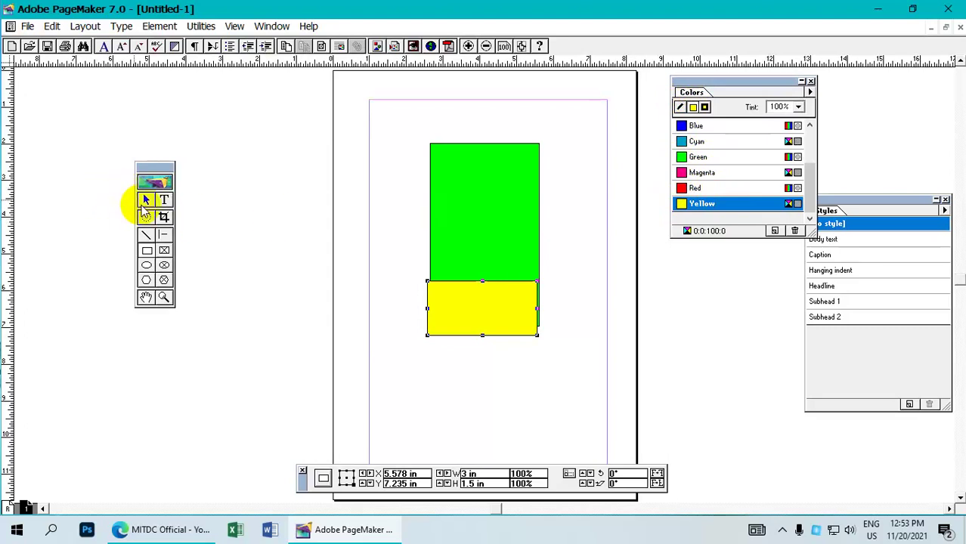
Move the yellow rectangle so it sits flush with the green rectangle's bottom edge and sides.
left_click(476, 281)
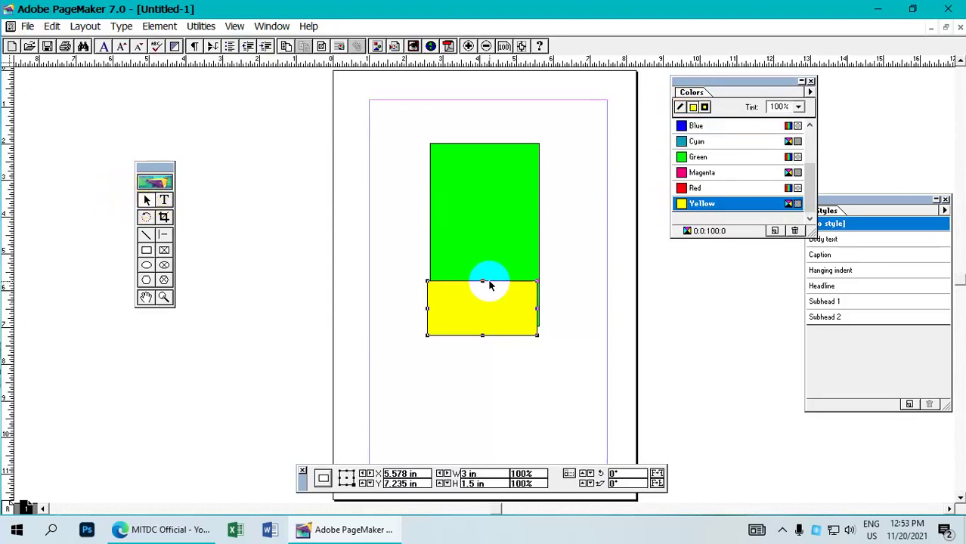
left_click_drag(489, 282, 491, 274)
left_click(567, 244)
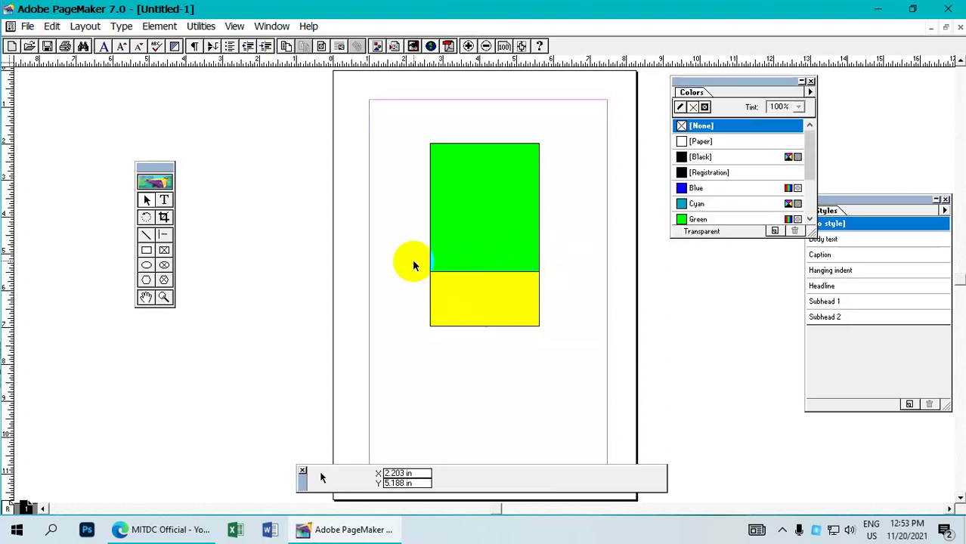
Draw a circle about 2.95 in across over the green area, filled with Paper and outlined in black.
left_click(147, 266)
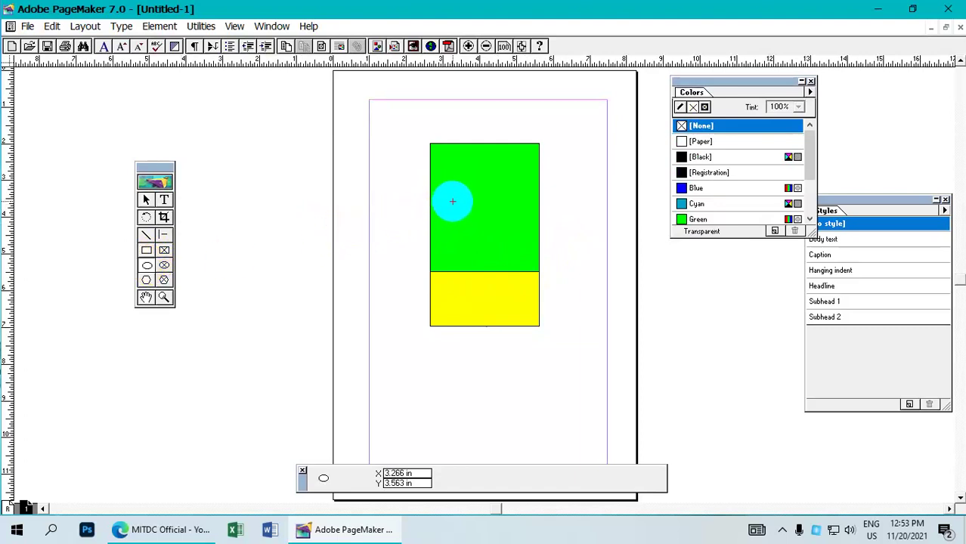
left_click_drag(440, 172, 548, 299)
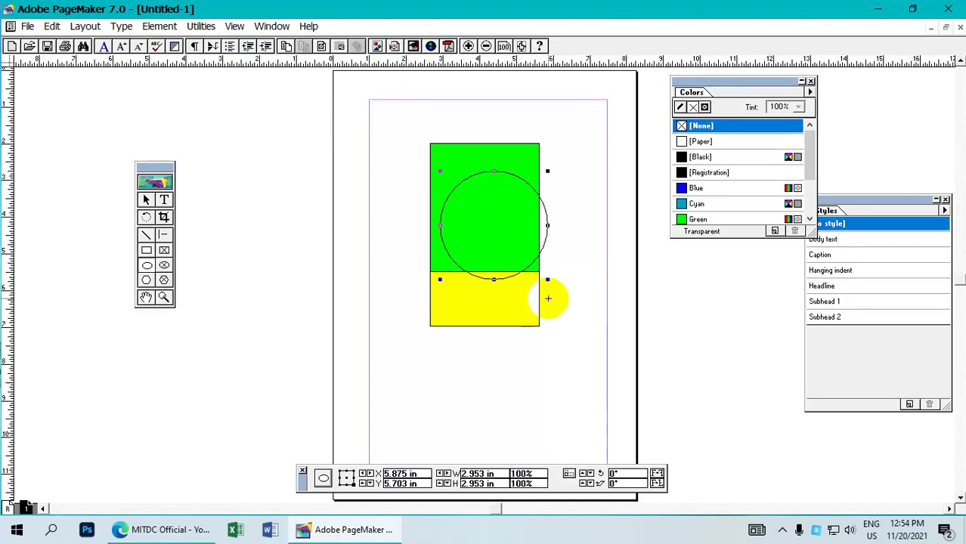
left_click(692, 107)
left_click(696, 142)
left_click(680, 109)
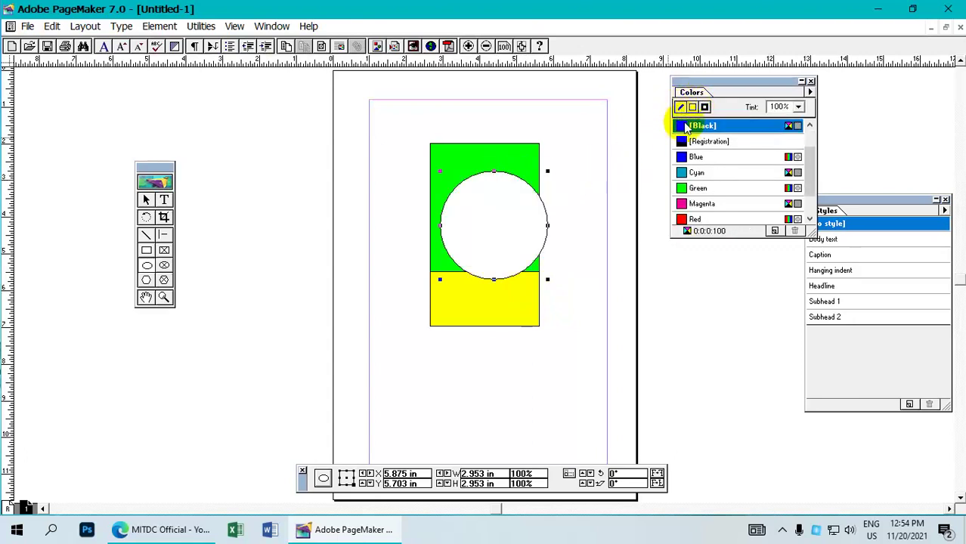
Fit the circle between the sides of the green rectangle and place a vertical ruler guide through its centre.
left_click(146, 200)
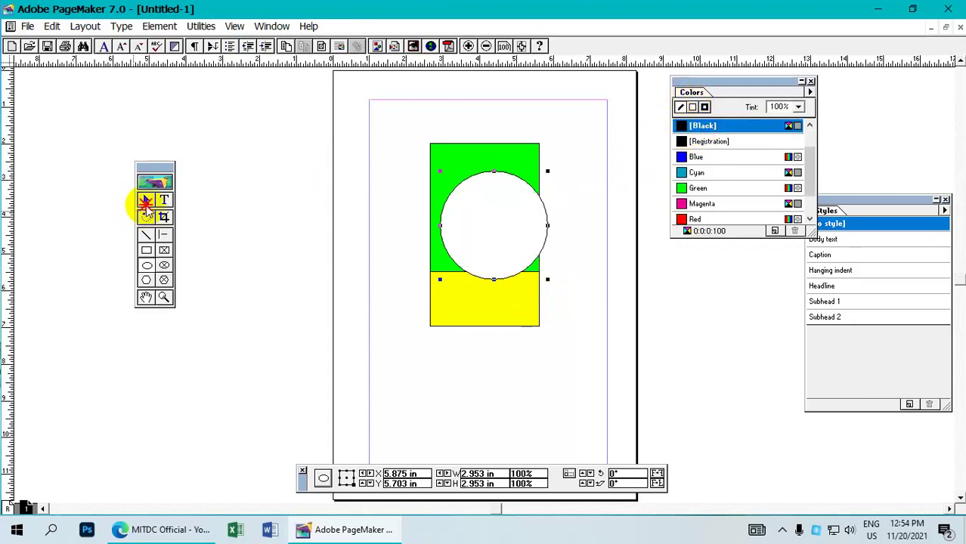
left_click(518, 181)
left_click_drag(516, 179, 510, 171)
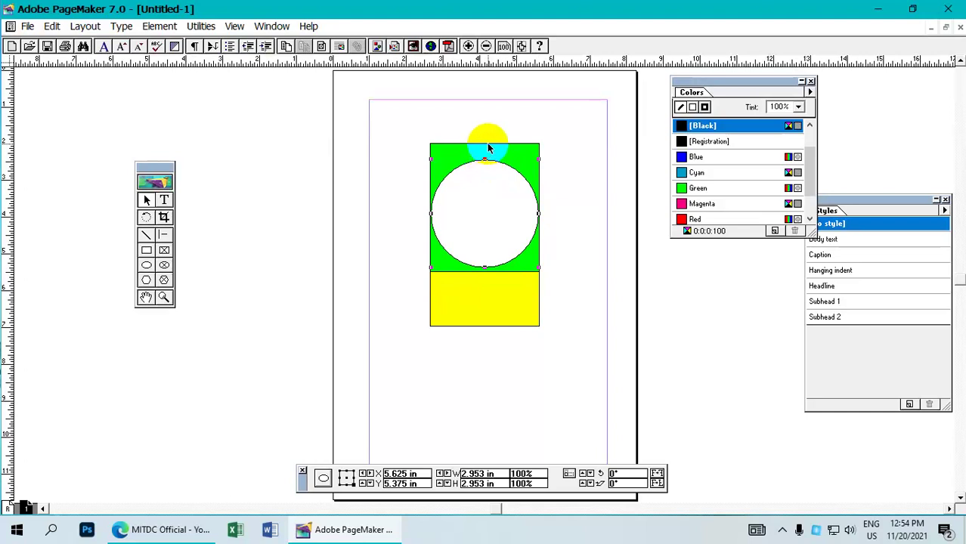
left_click(484, 147)
left_click_drag(15, 190, 484, 239)
Nudge the circle upward in small increments to centre it vertically in the exposed green area.
left_click(521, 182)
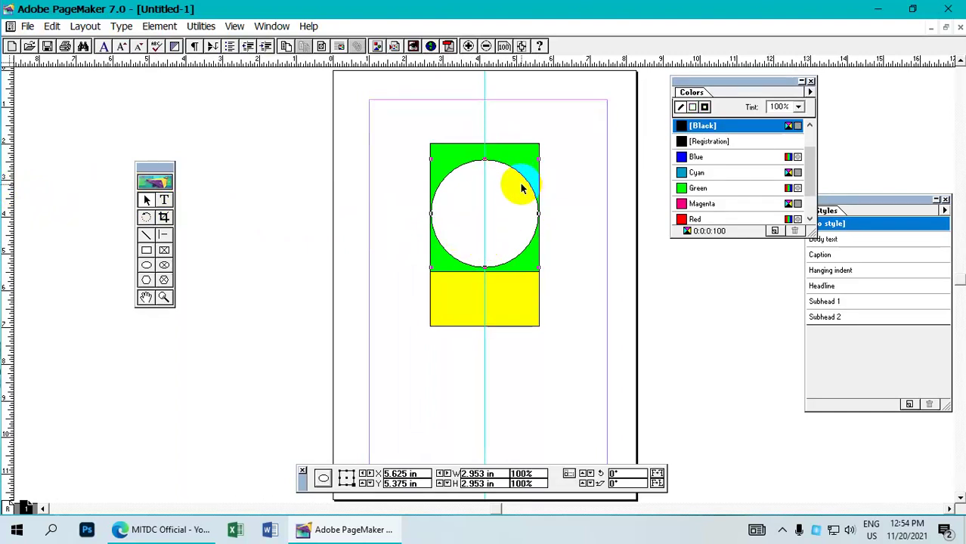
key("Up")
key("Up")
key("Up")
key("Up")
key("Up")
key("Up")
key("Up")
key("Up")
key("Up")
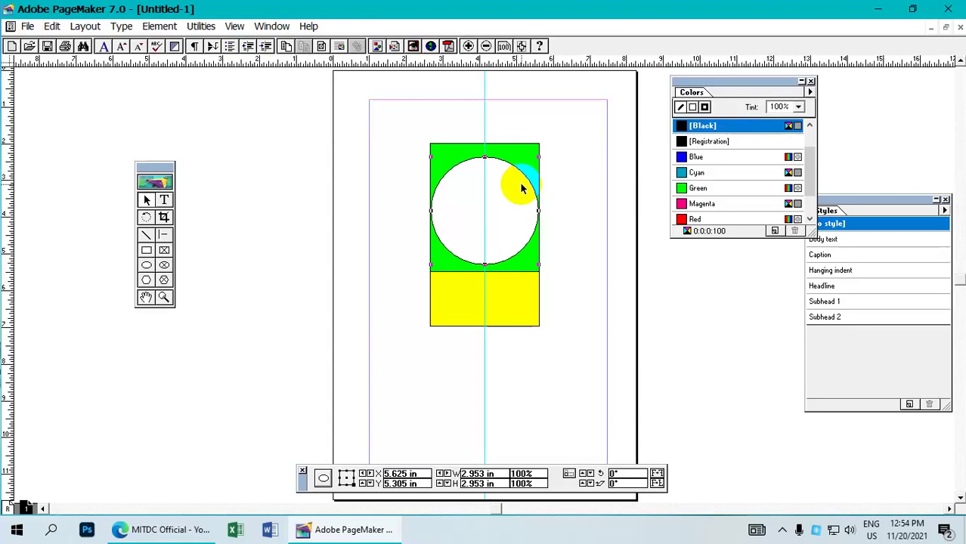
key("Up")
key("Down")
key("Down")
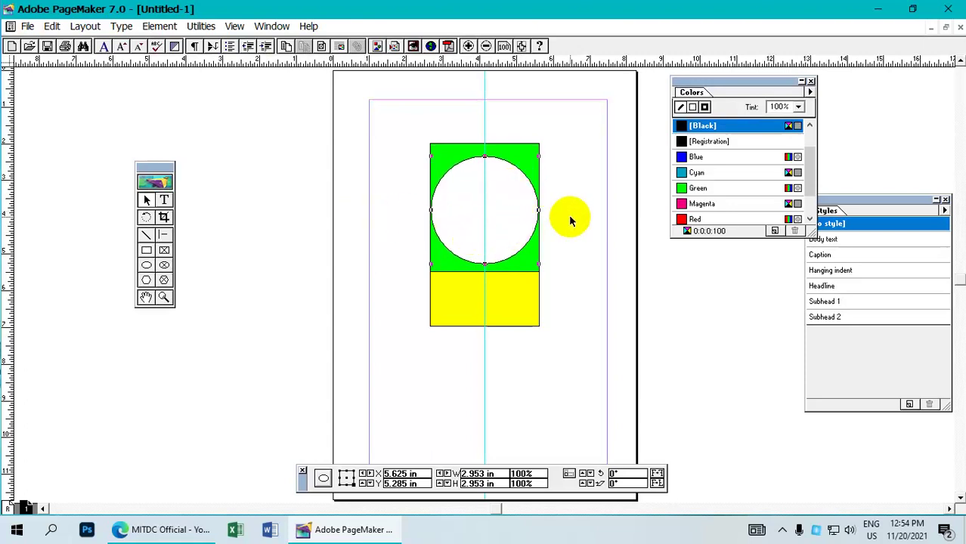
left_click(568, 215)
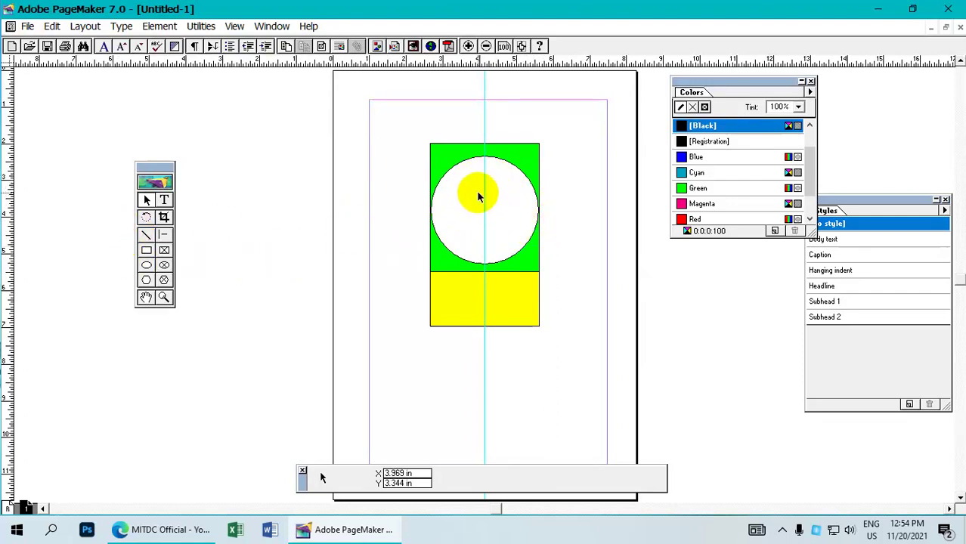
Set the polygon to 5 sides with a 50% star inset and draw a star about 3.06 by 2.91 in over the circle.
double_click(146, 281)
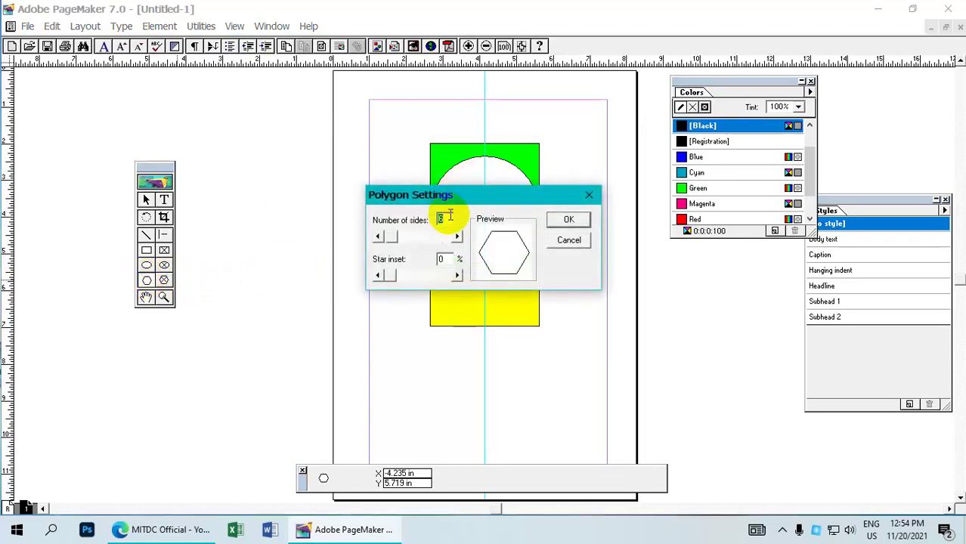
type("4")
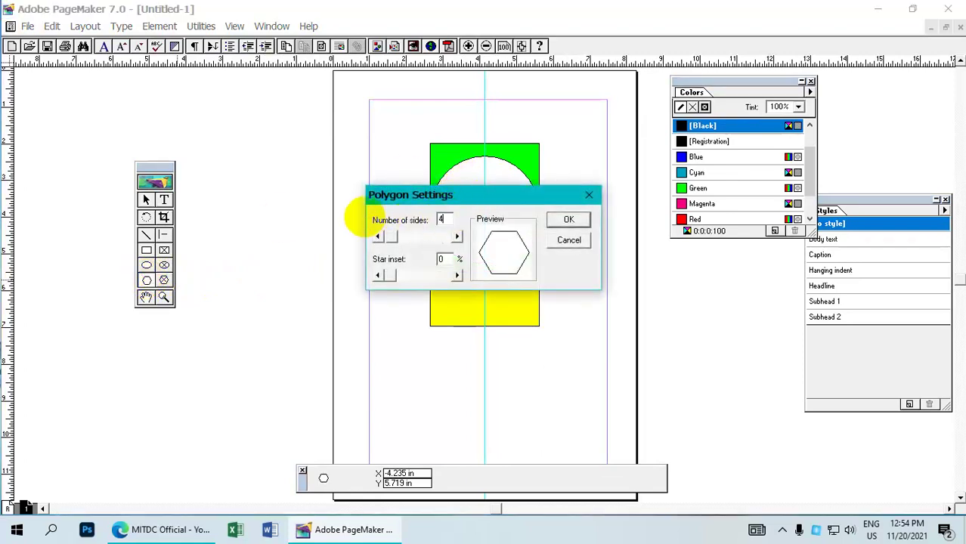
key("BackSpace")
type("5")
left_click(438, 260)
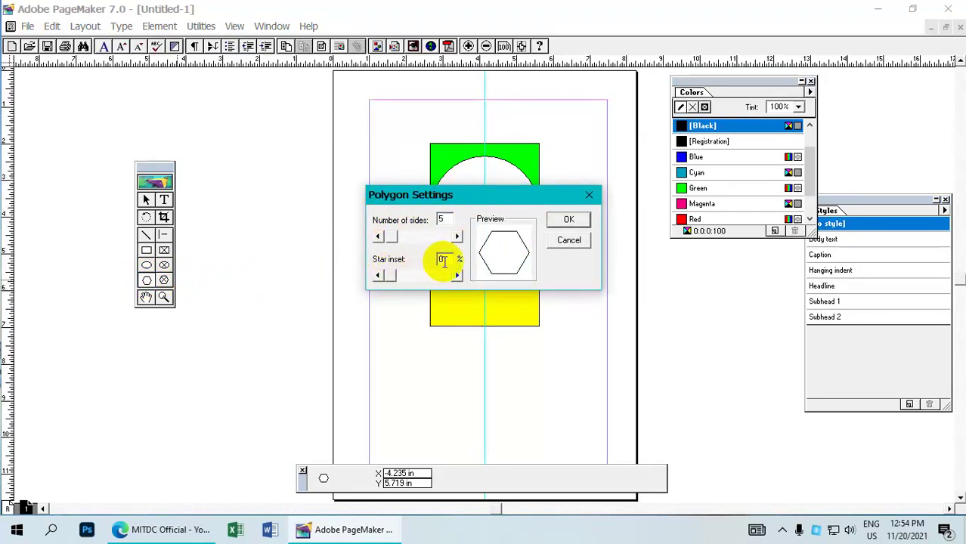
type("50")
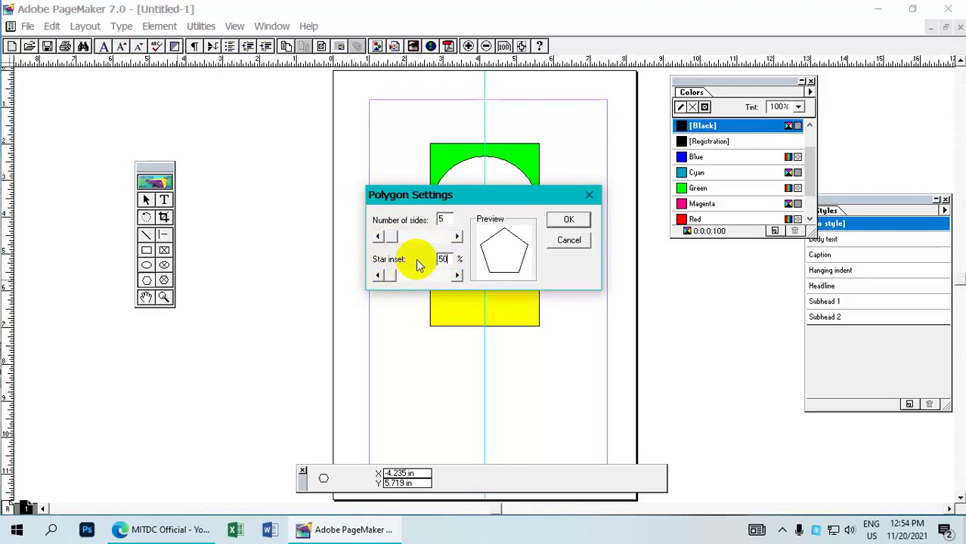
left_click(568, 220)
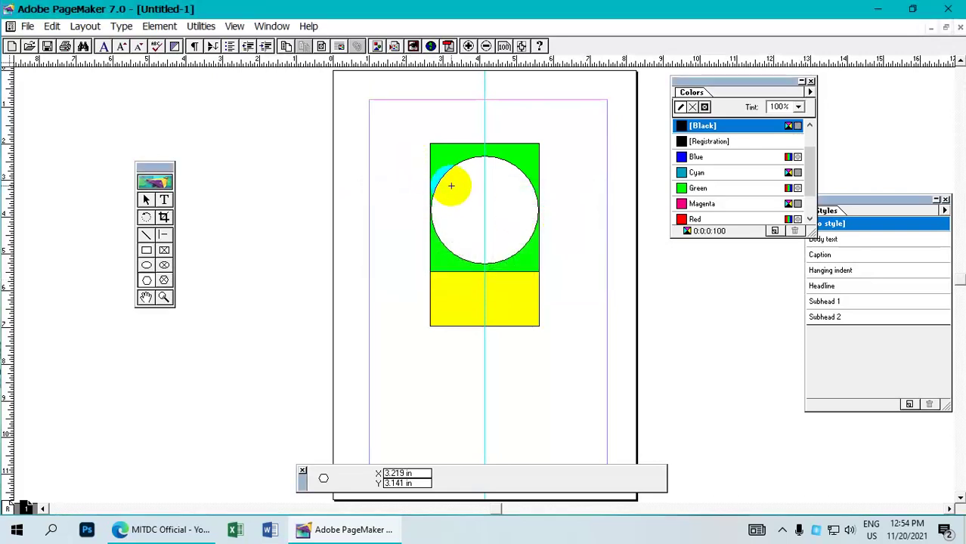
mouse_move(448, 175)
left_mouse_down()
mouse_move(576, 284)
mouse_move(556, 282)
left_mouse_up()
scroll(726, 190, "down", 2)
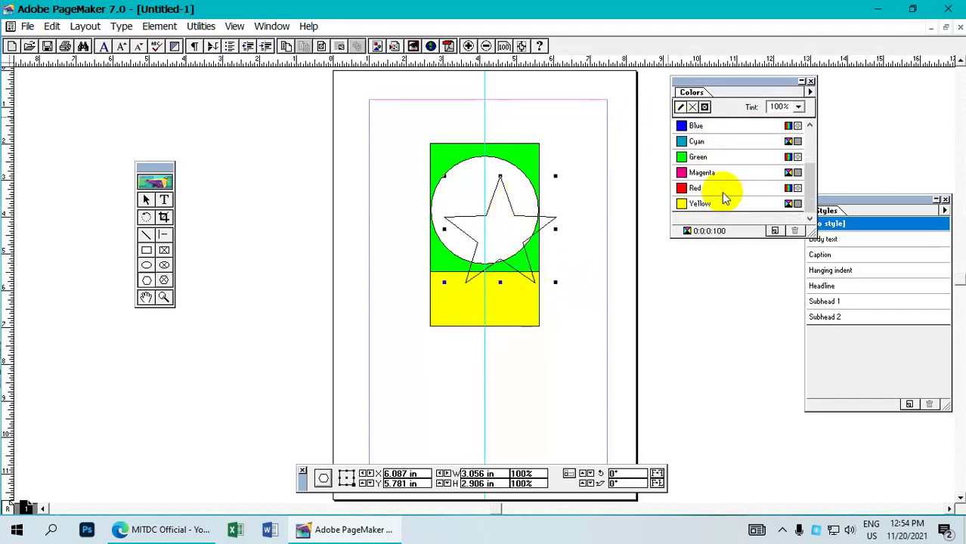
left_click(713, 188)
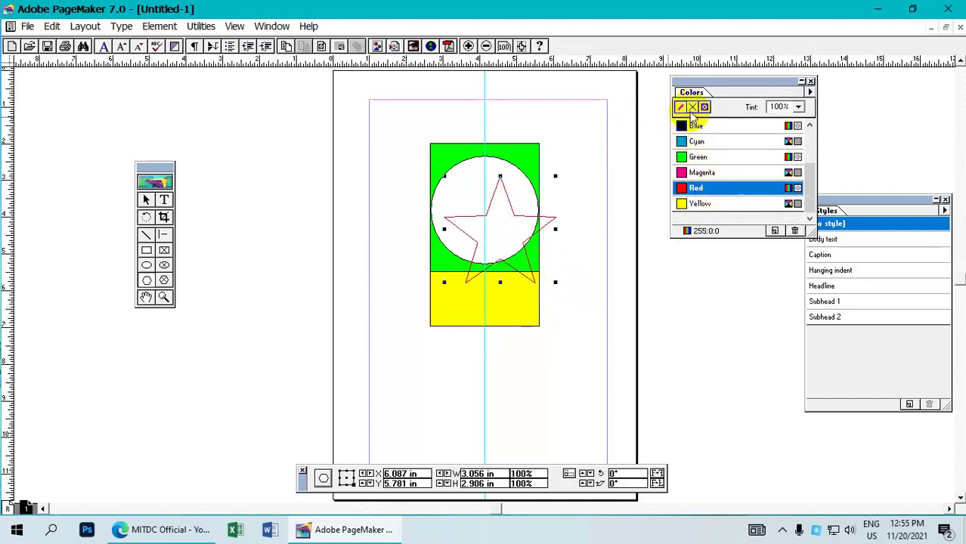
scroll(693, 148, "up", 3)
left_click(701, 144)
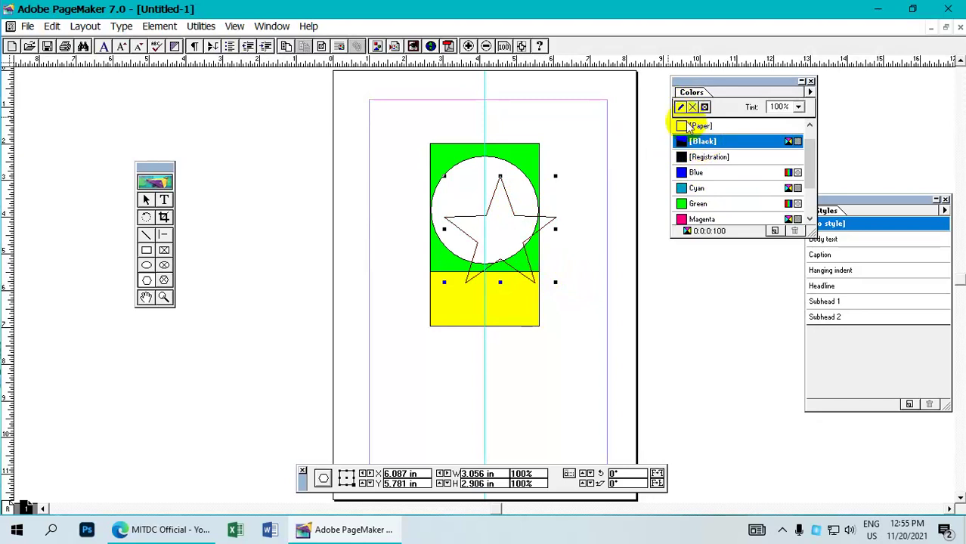
Fill the star with red and move it over the white circle, centred on the vertical guide.
scroll(710, 189, "down", 3)
left_click(706, 188)
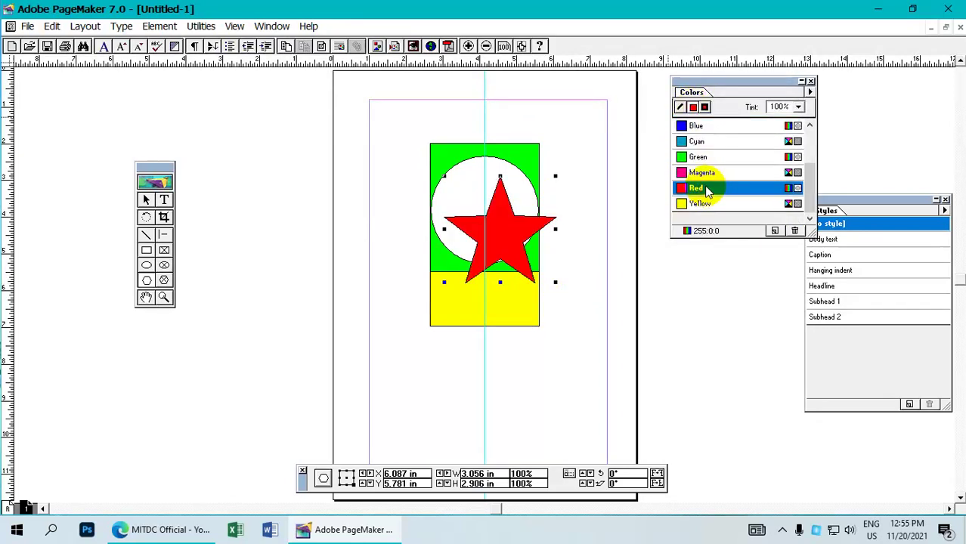
left_click(500, 225)
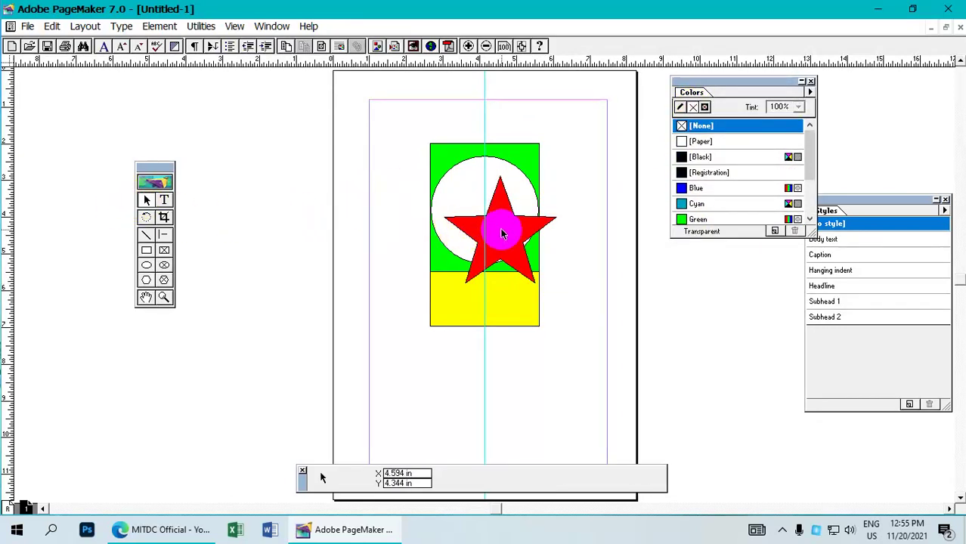
left_click_drag(509, 234, 498, 216)
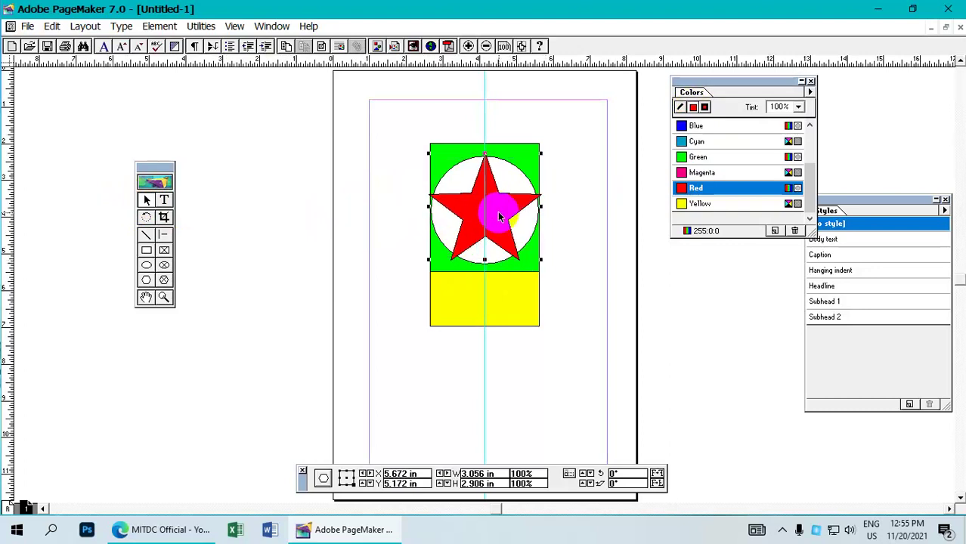
left_click(539, 257)
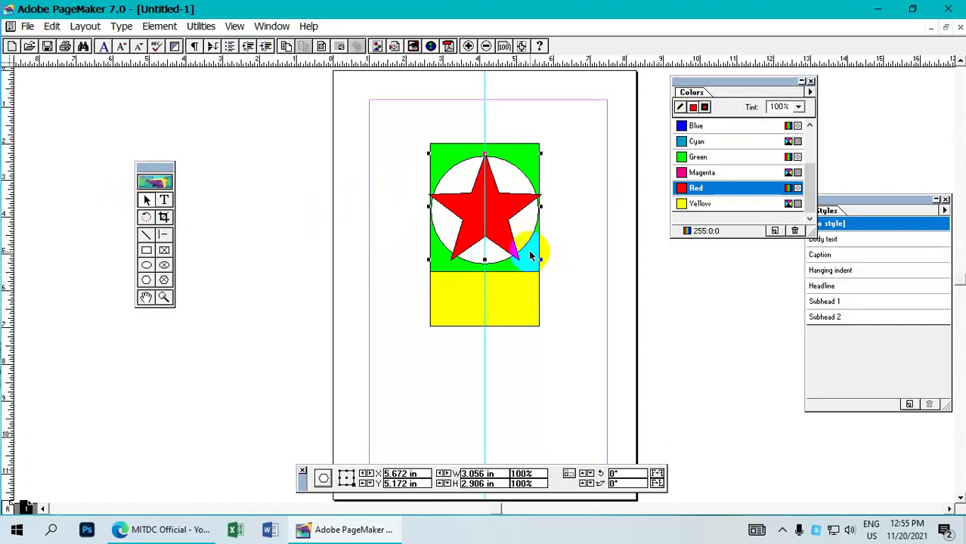
Scale the red star down to about 2.74 by 2.61 in so that it fits inside the white circle.
left_click_drag(539, 259, 507, 222)
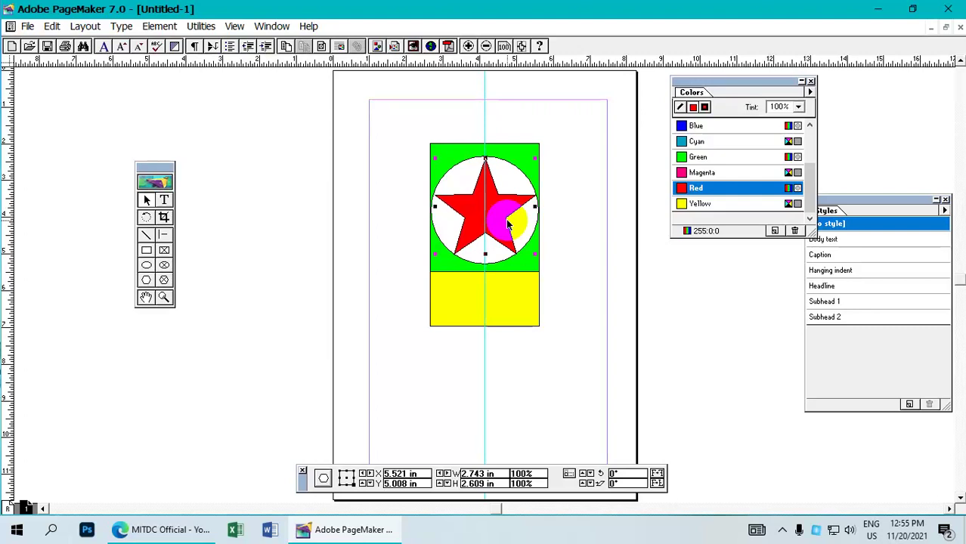
left_click(565, 188)
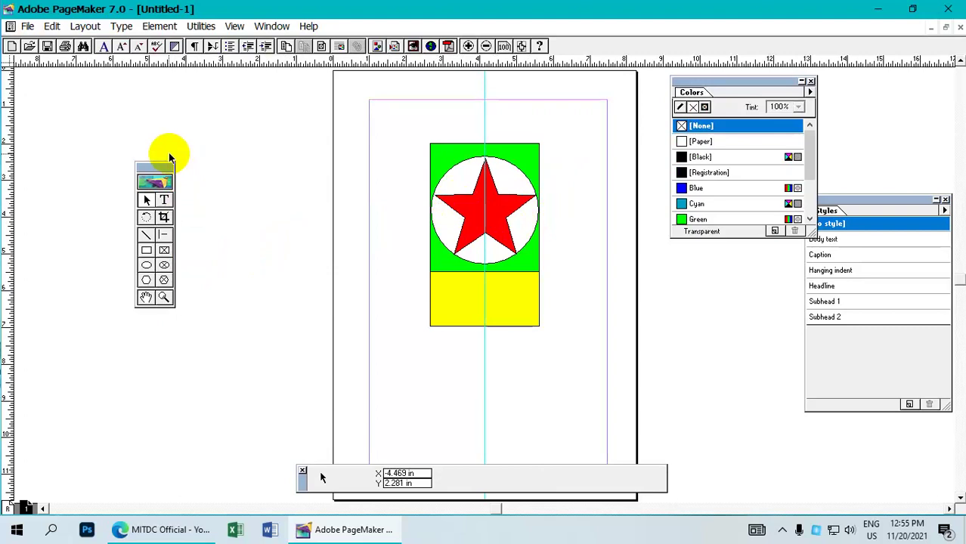
Add the text "ဦးရာဇ်ရွှေမြေ" above the green rectangle in the W01Art House font at size 30.
left_click_drag(173, 165, 222, 151)
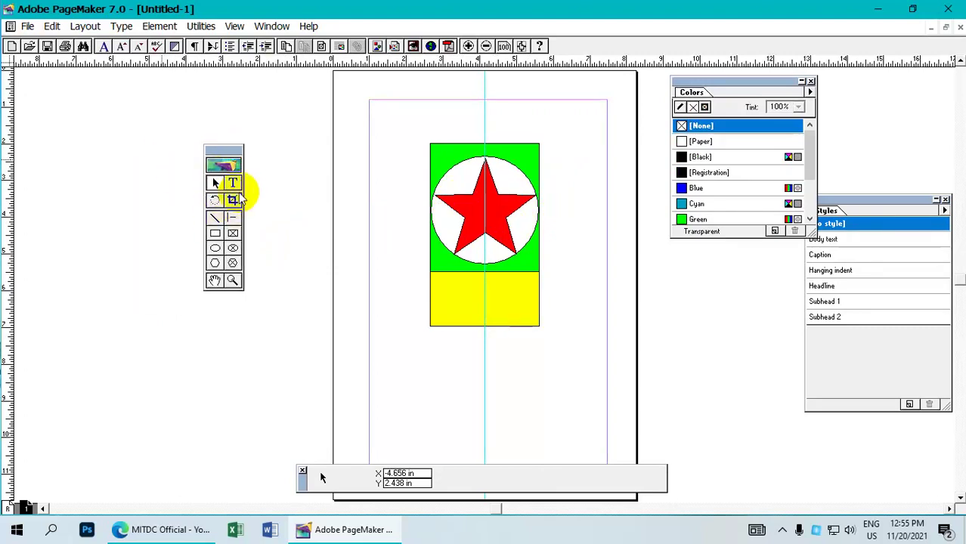
left_click(234, 183)
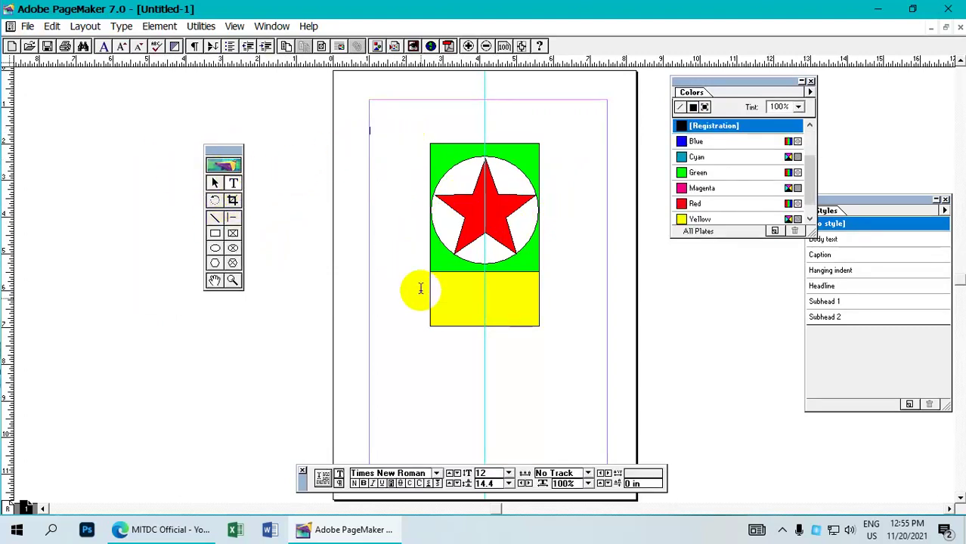
left_click(436, 473)
type("W01Art House")
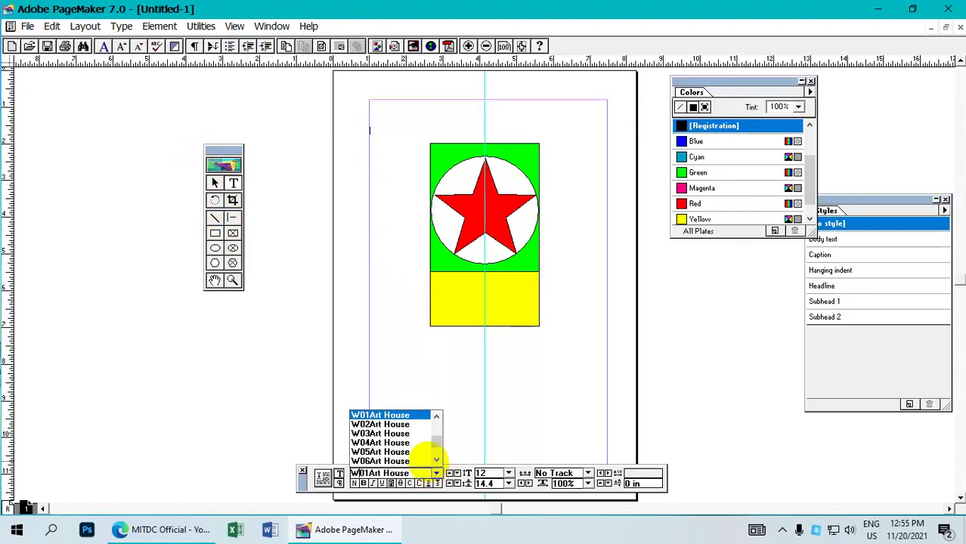
left_click(400, 416)
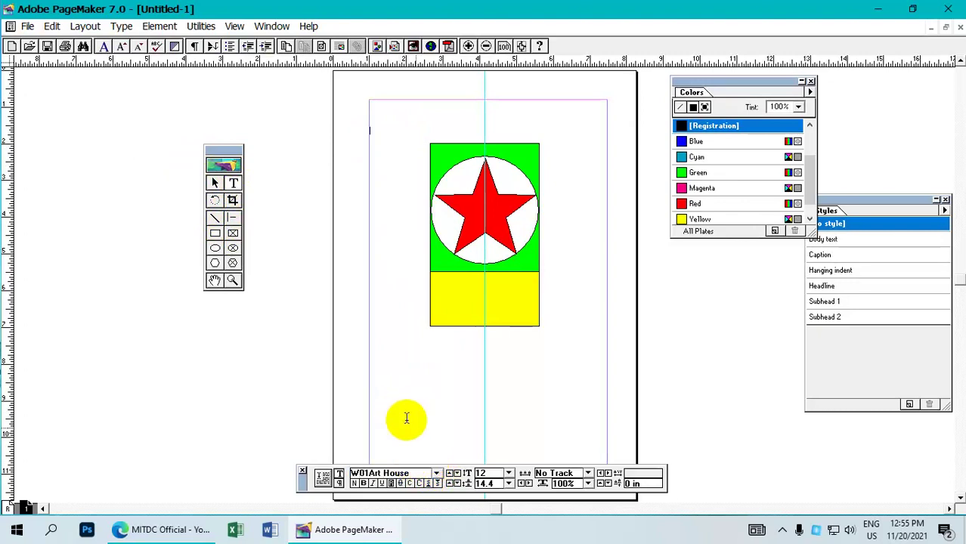
left_click(508, 474)
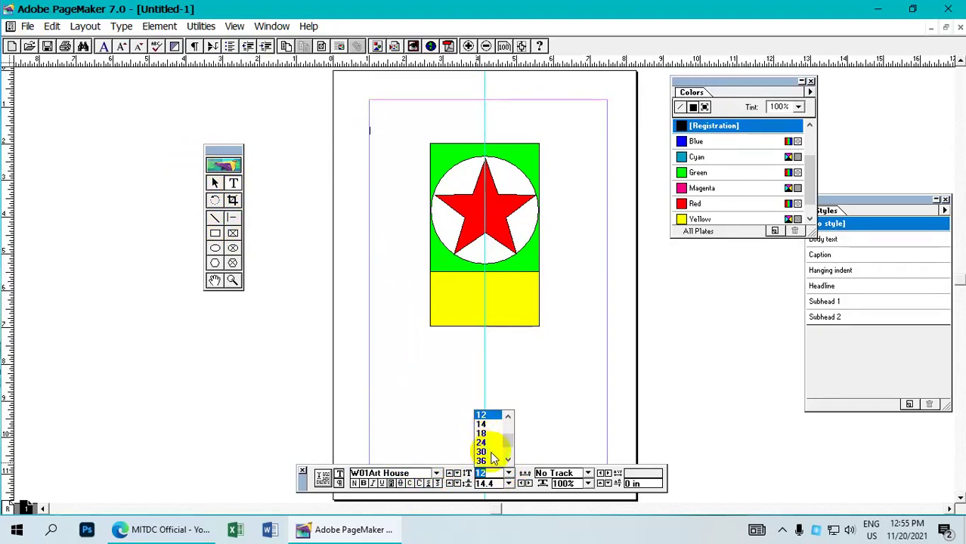
left_click(487, 452)
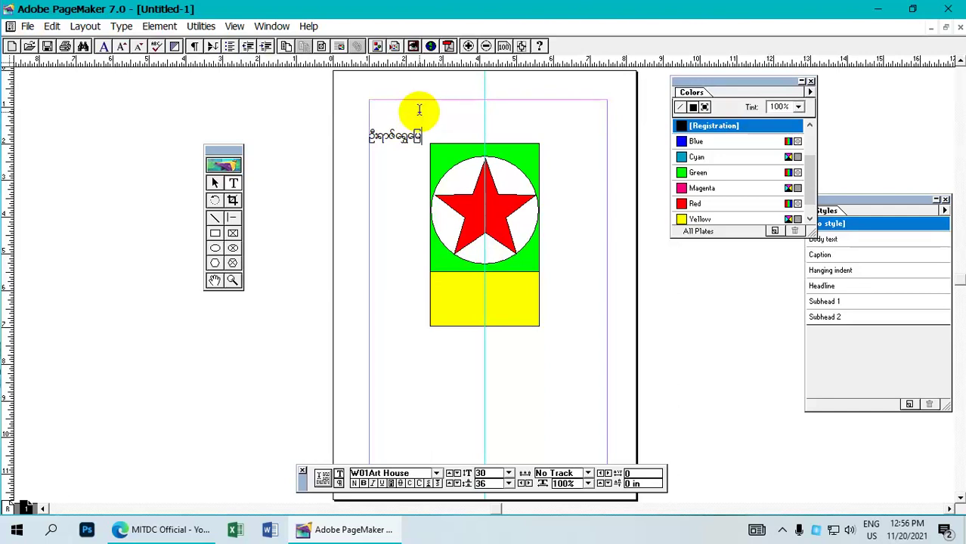
Select the whole line of text and colour it [Paper].
triple_click(412, 136)
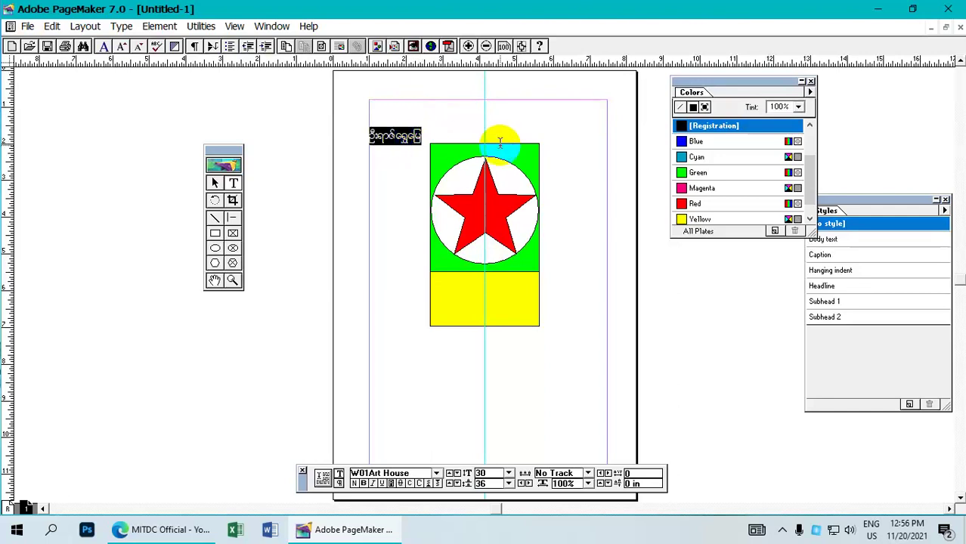
left_click_drag(713, 81, 700, 81)
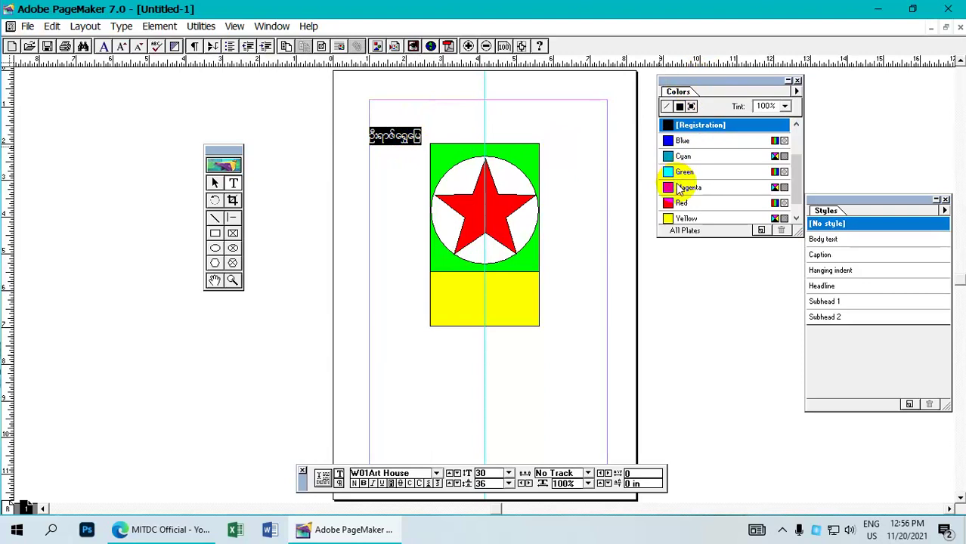
scroll(682, 189, "down", 1)
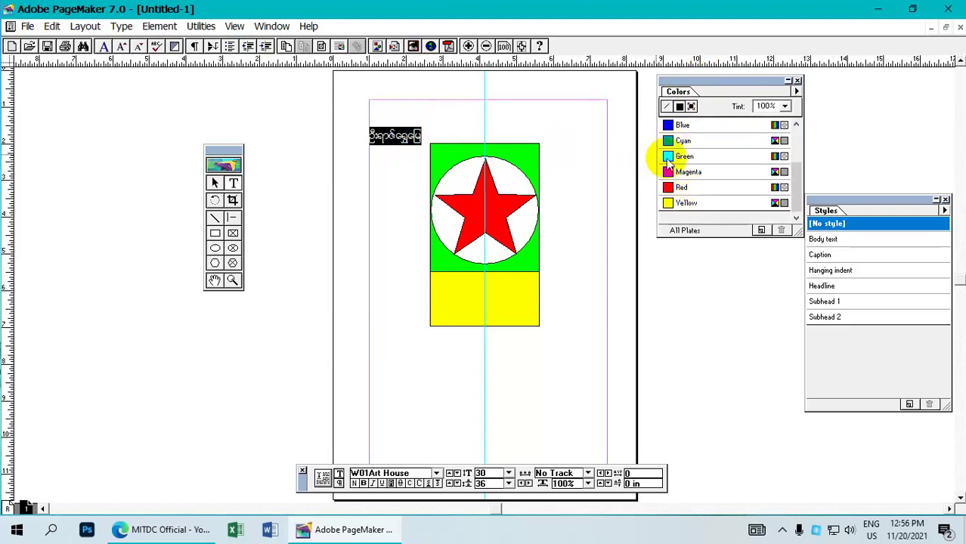
scroll(694, 170, "up", 2)
scroll(699, 162, "up", 1)
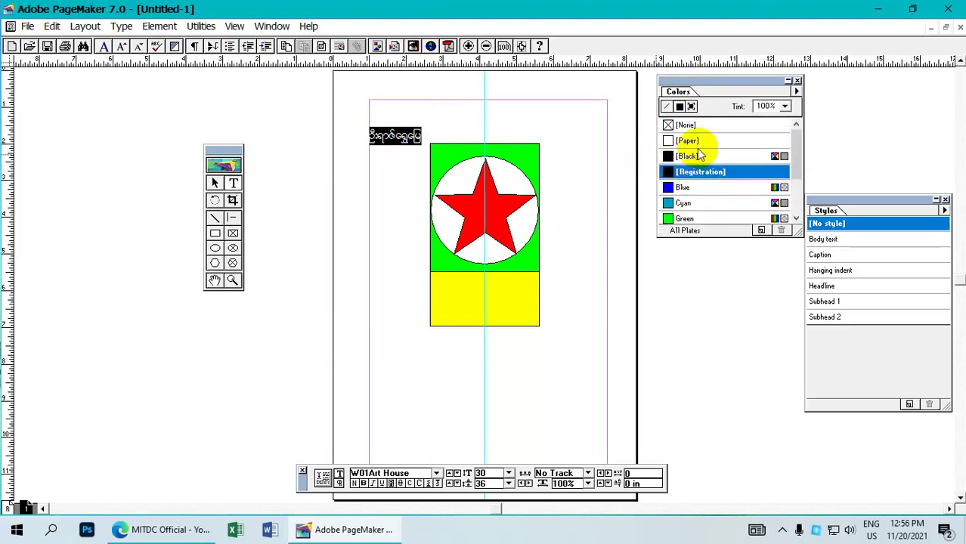
left_click(706, 141)
Move the text block onto the middle of the red star and narrow it to about 1.67 in wide.
left_click(214, 184)
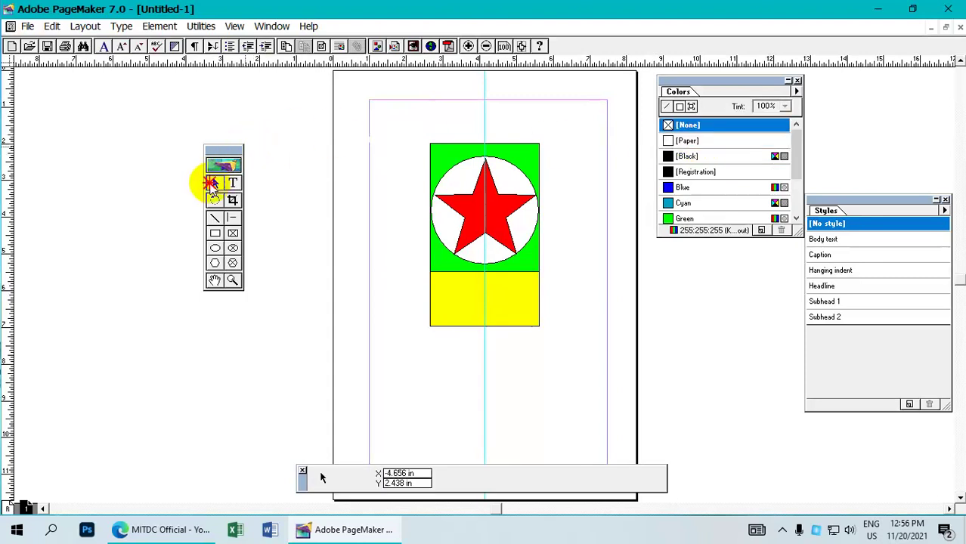
left_click(396, 139)
left_click_drag(396, 138, 482, 206)
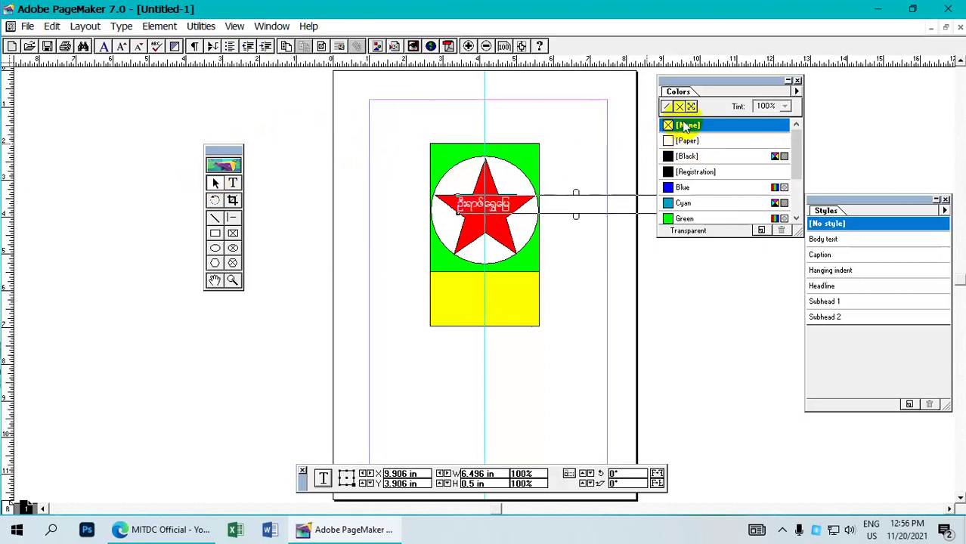
left_click_drag(703, 87, 788, 269)
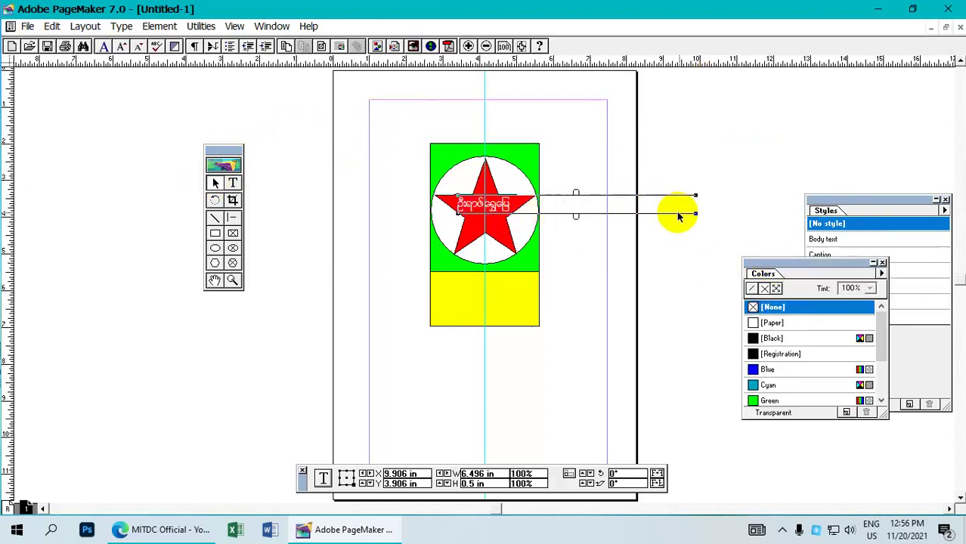
left_click_drag(686, 213, 504, 209)
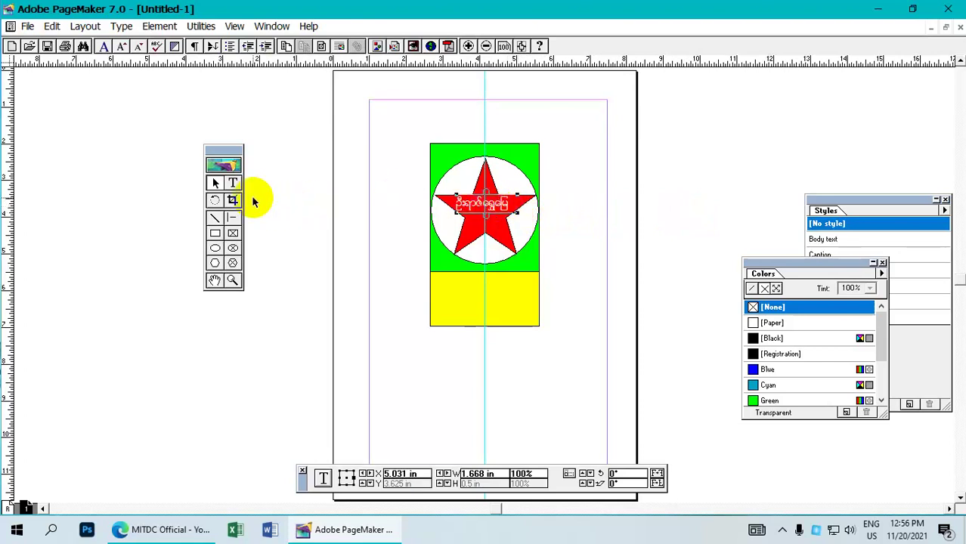
Select the text on the star and colour it Blue.
left_click(233, 183)
left_click(214, 183)
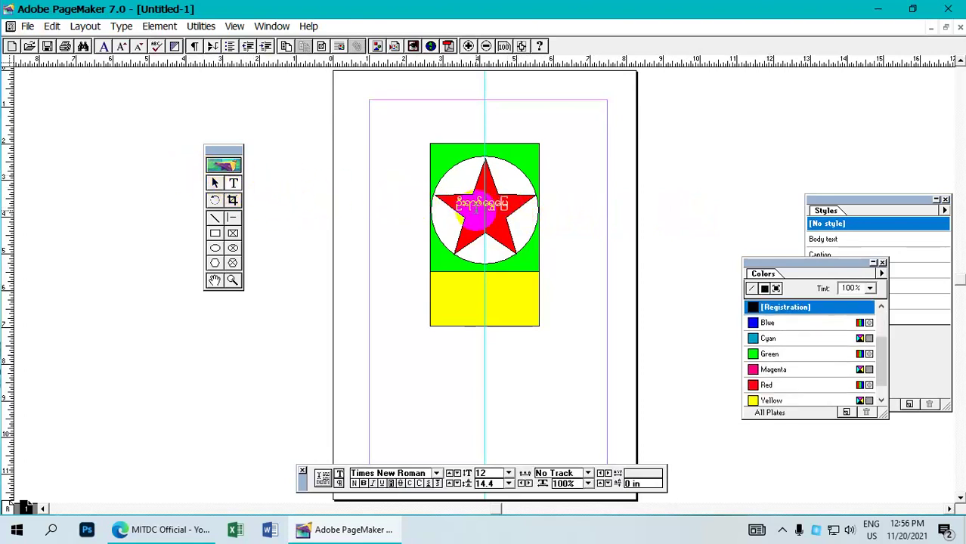
double_click(481, 206)
left_click(481, 206)
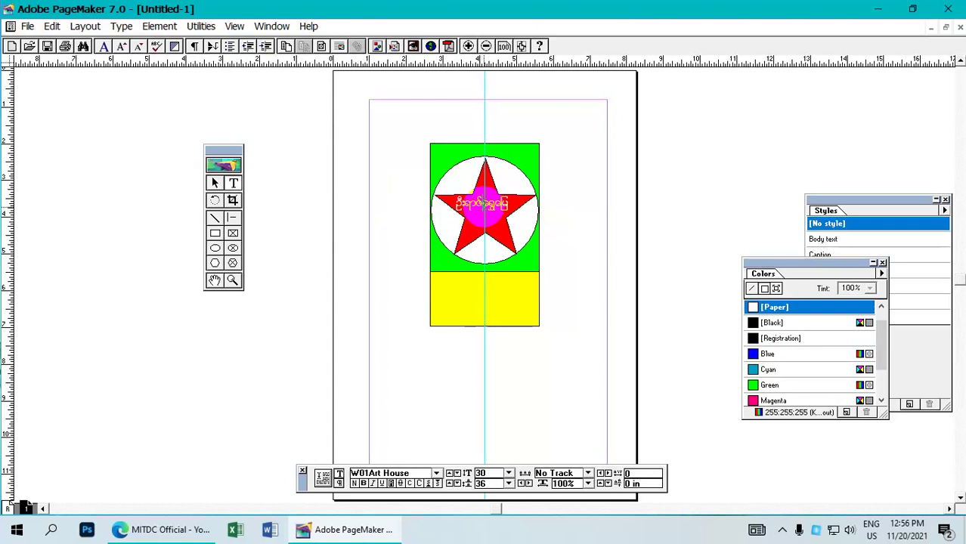
left_click_drag(766, 266, 697, 192)
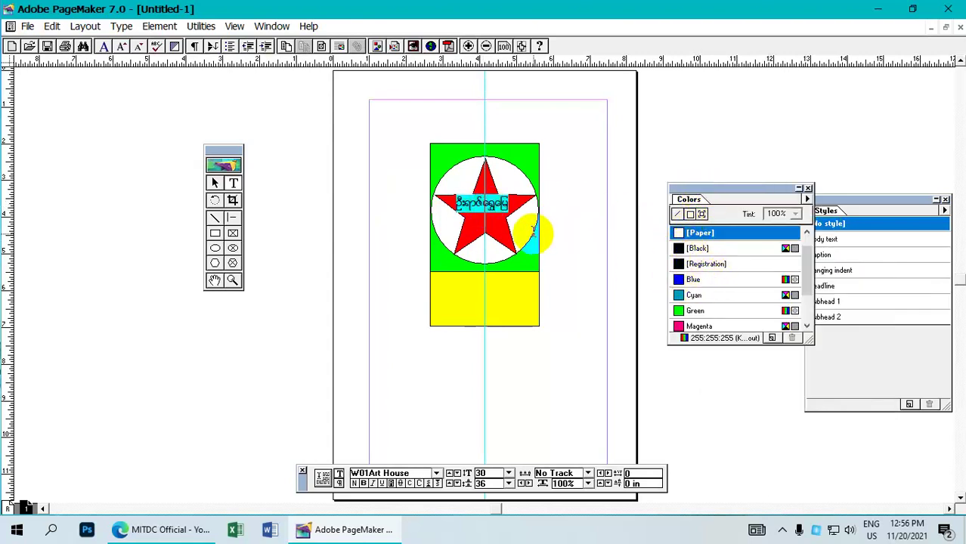
left_click(714, 280)
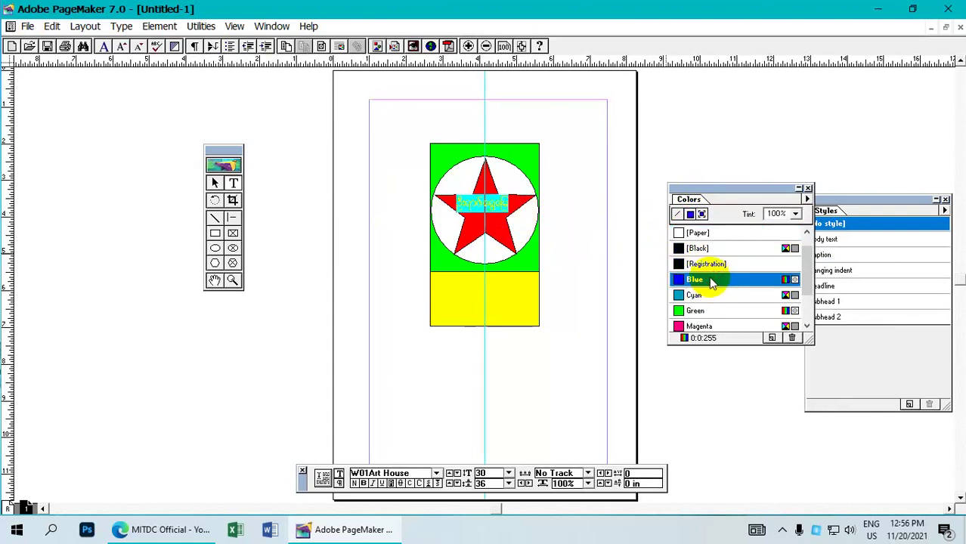
Change the font of the selected star text to W17Art House.
left_click(437, 473)
scroll(385, 442, "down", 3)
scroll(386, 442, "down", 3)
scroll(384, 444, "down", 1)
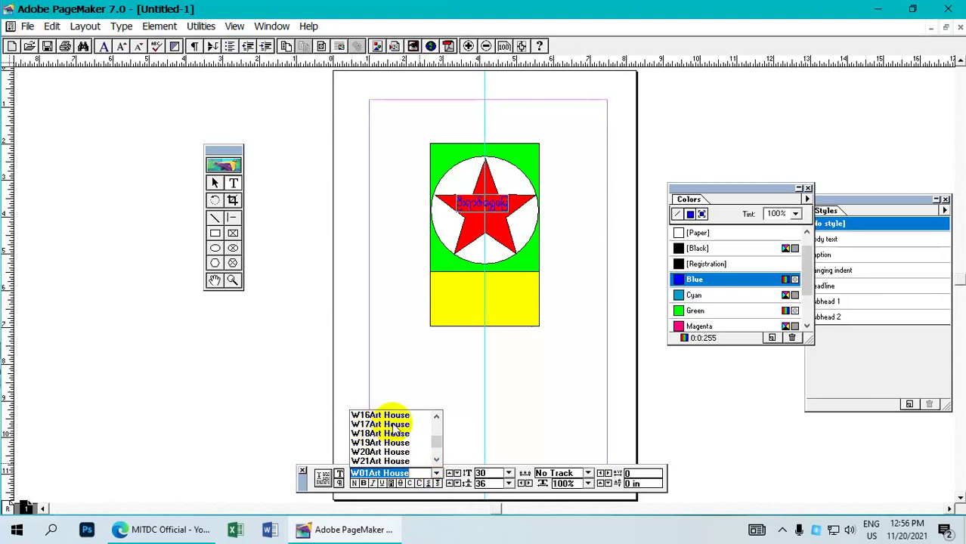
left_click(393, 425)
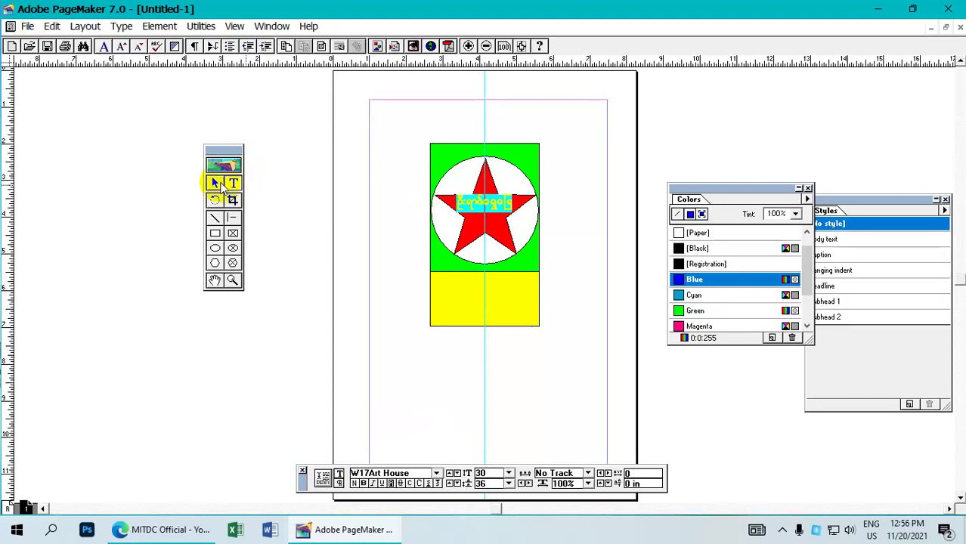
Nudge the blue text block down slightly in small increments on the star.
left_click(215, 185)
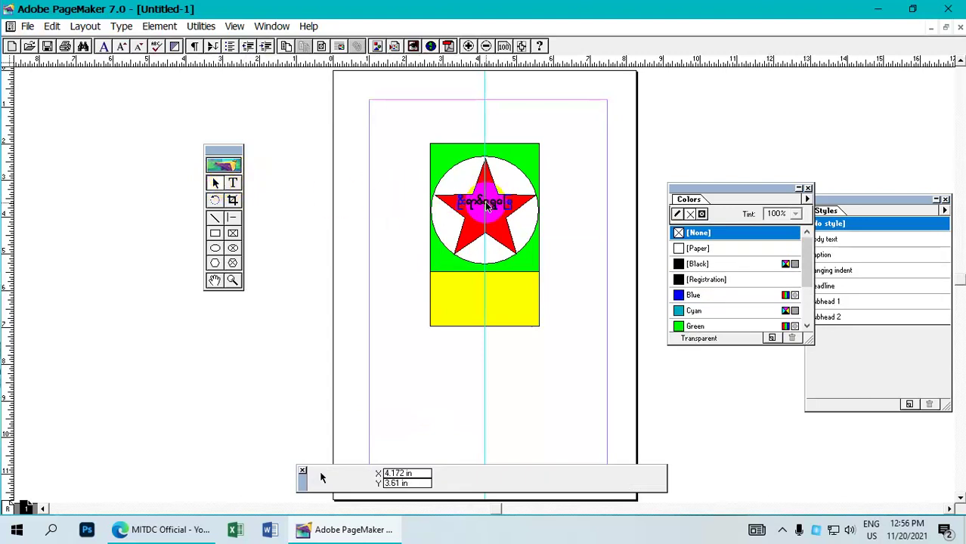
left_click_drag(484, 207, 507, 208)
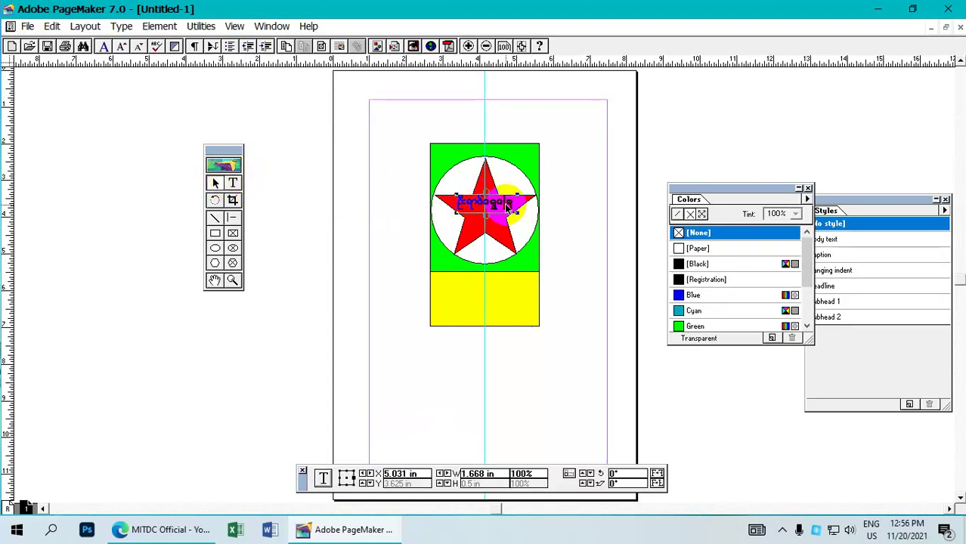
key("Down")
key("Down")
key("Down")
key("Down")
key("Down")
left_click_drag(507, 208, 499, 206)
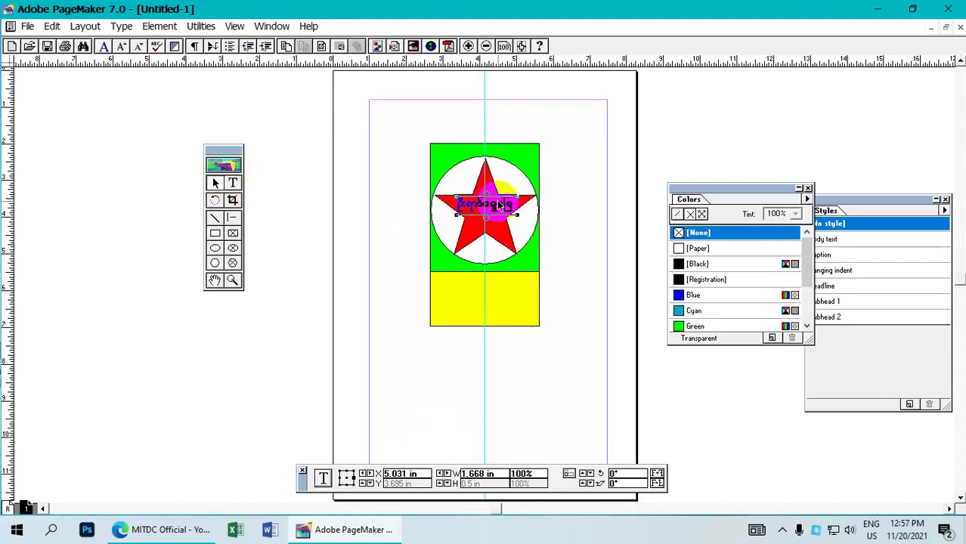
Place a copy of the blue text in the yellow band and replace its wording with "ကိုယ်ပိုင်အထက်တန်းကျောင်း".
left_click_drag(498, 204, 501, 301)
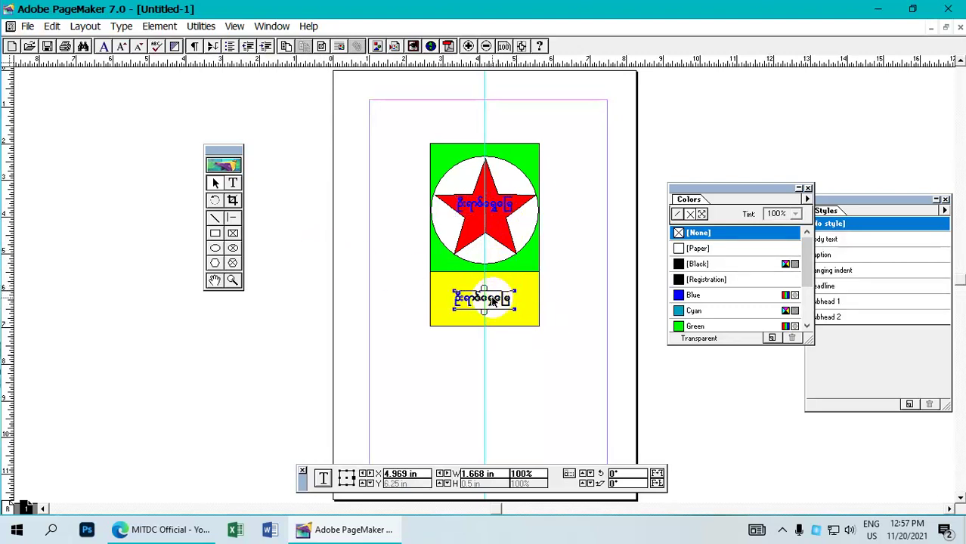
left_click(233, 183)
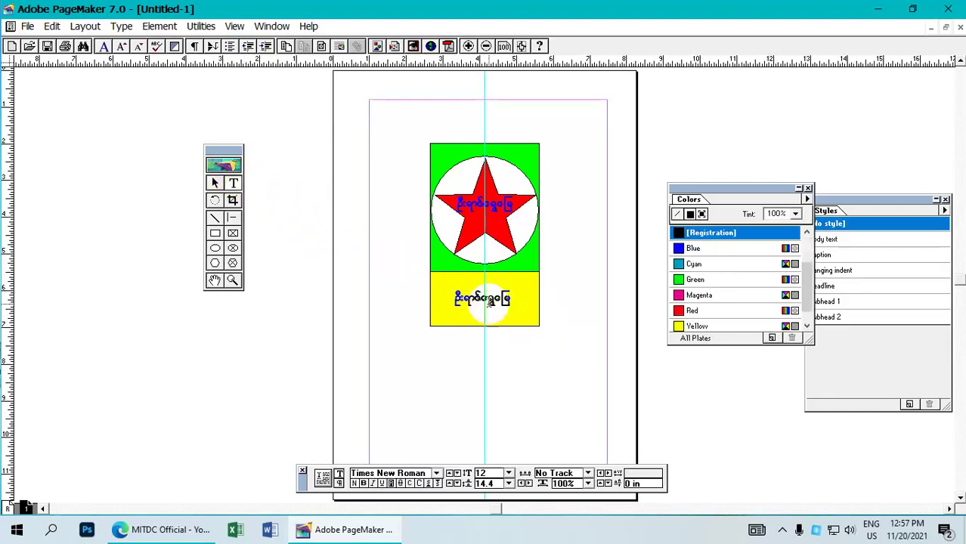
left_click(487, 300)
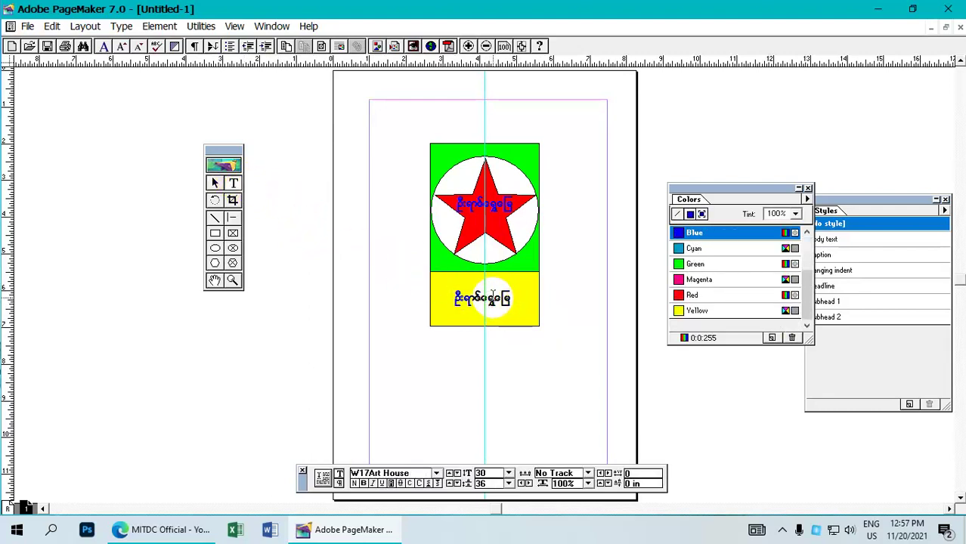
double_click(493, 297)
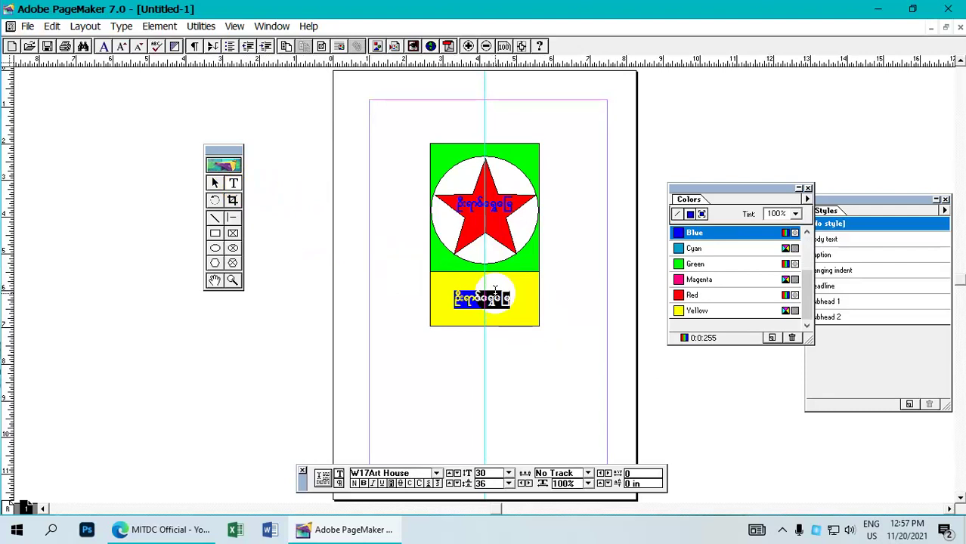
type("x")
type("xm")
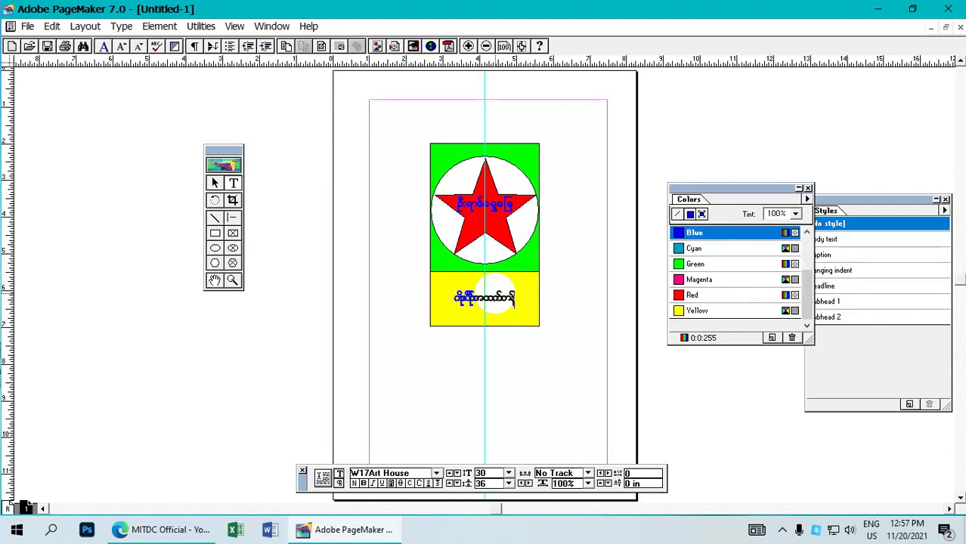
type("a")
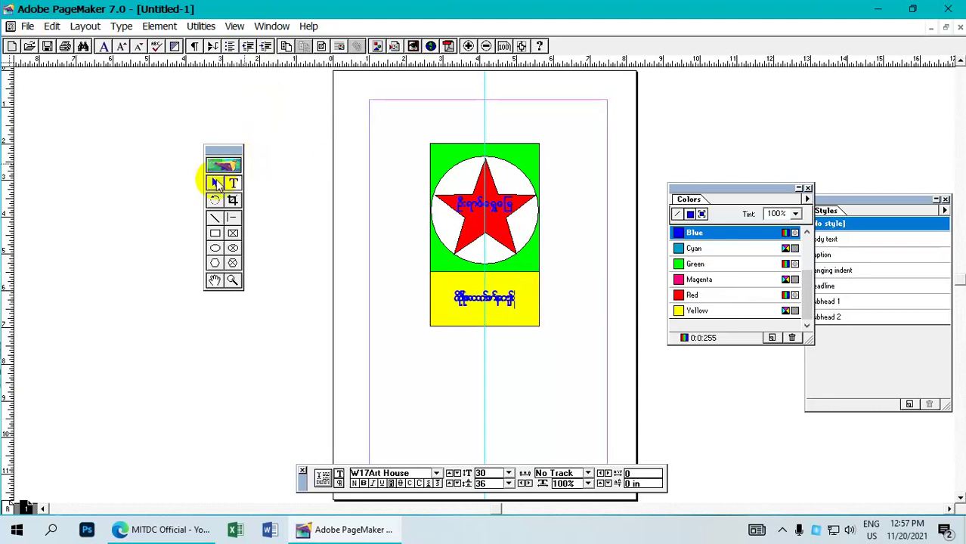
Widen the text block in the yellow band to about 3.17 in and centre it roughly on the vertical guide.
left_click(215, 183)
left_click(503, 300)
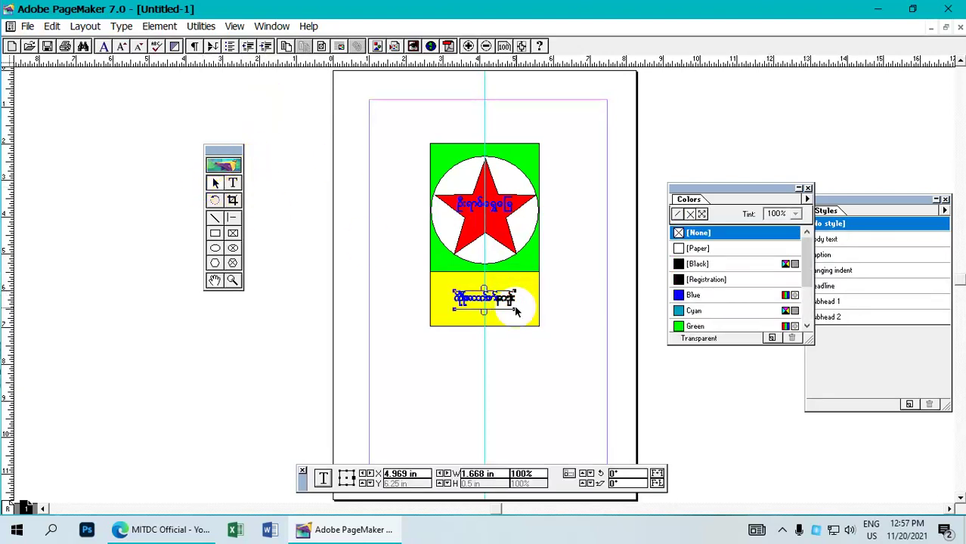
left_click_drag(514, 310, 492, 304)
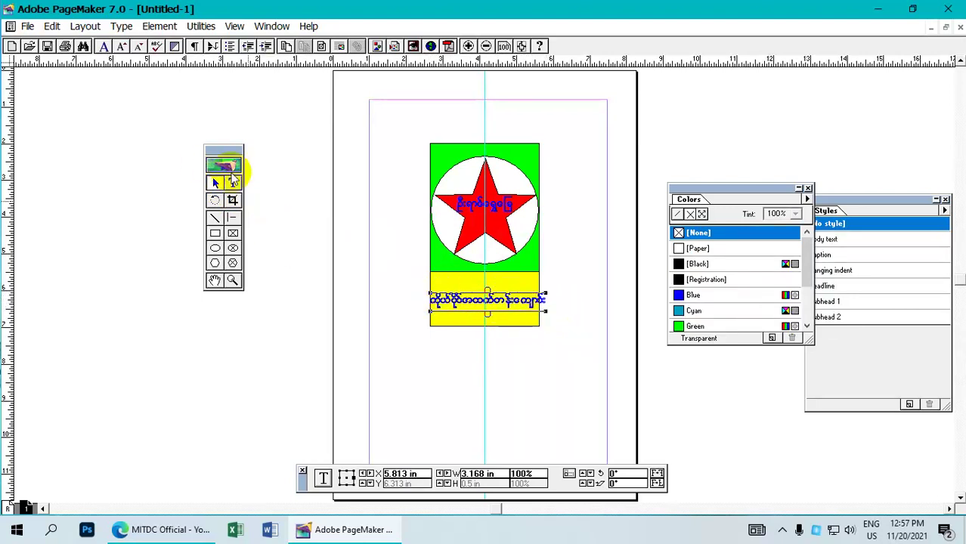
Colour the text in the yellow band Magenta and set its font size to 25.
left_click(233, 183)
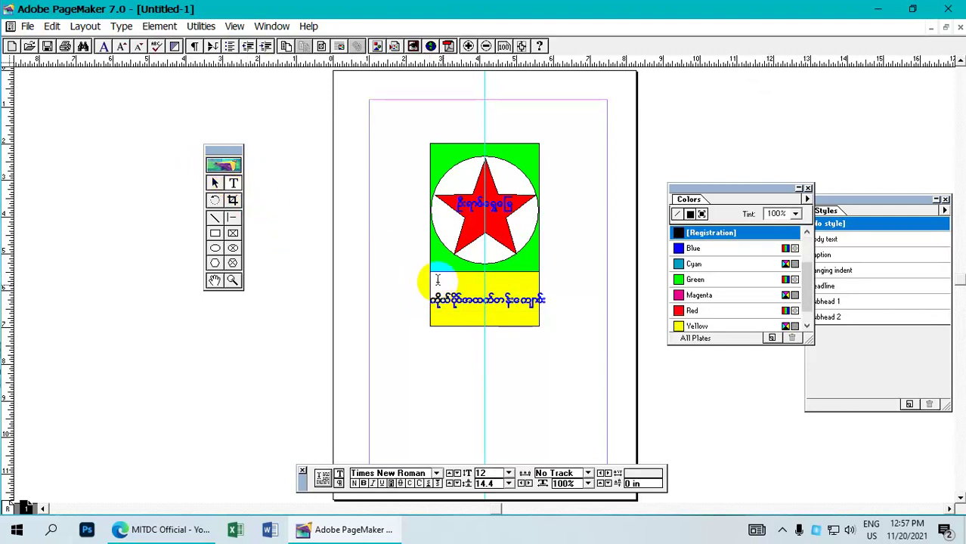
left_click_drag(430, 300, 556, 304)
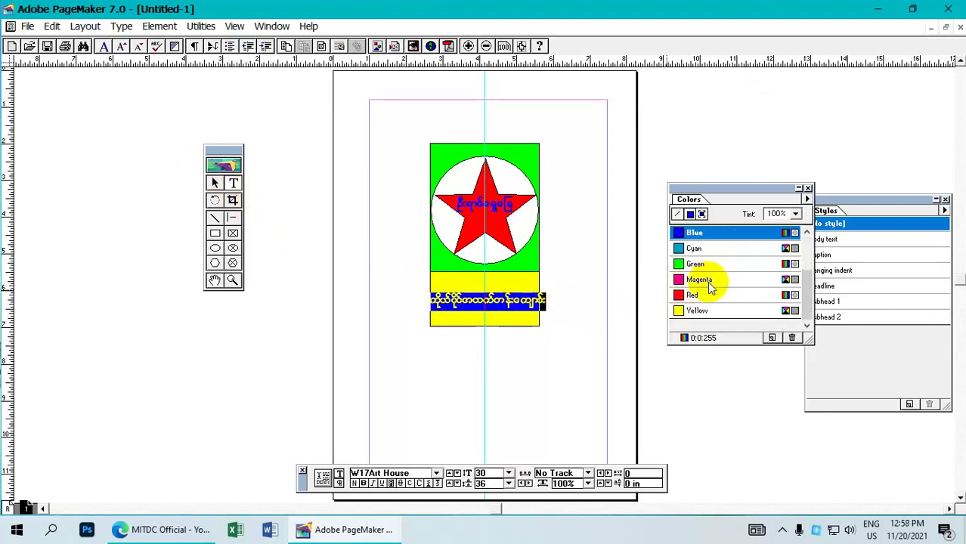
scroll(700, 293, "up", 3)
scroll(695, 272, "down", 3)
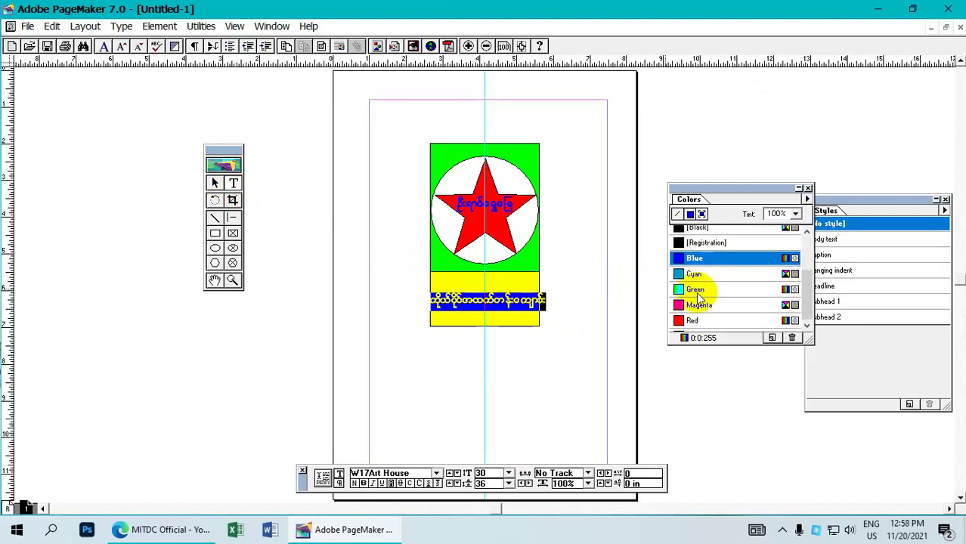
scroll(704, 273, "up", 3)
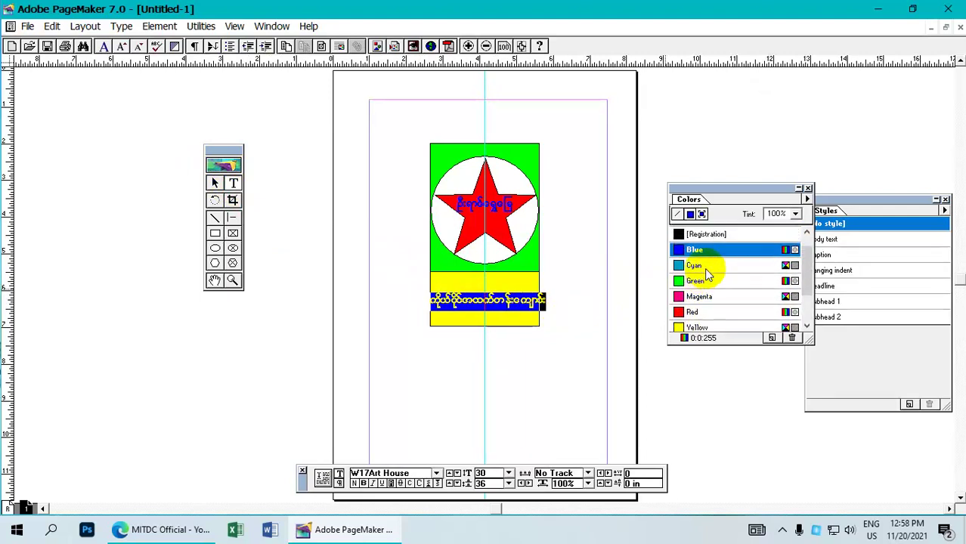
scroll(707, 277, "down", 3)
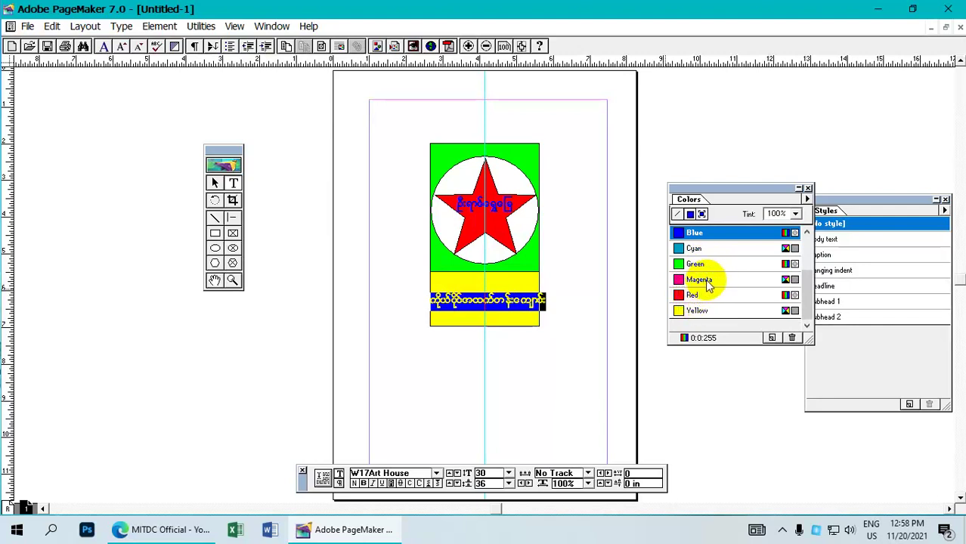
left_click(701, 279)
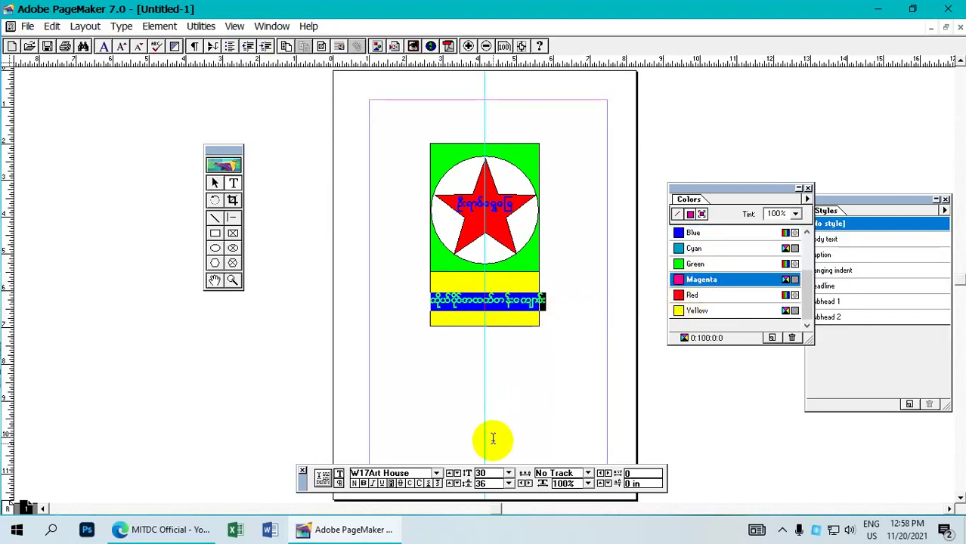
double_click(483, 473)
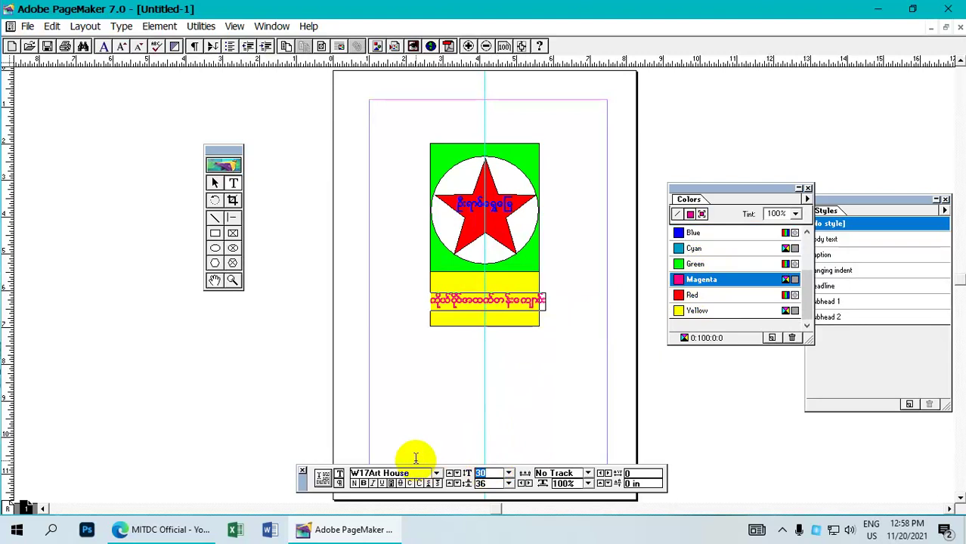
key("Return")
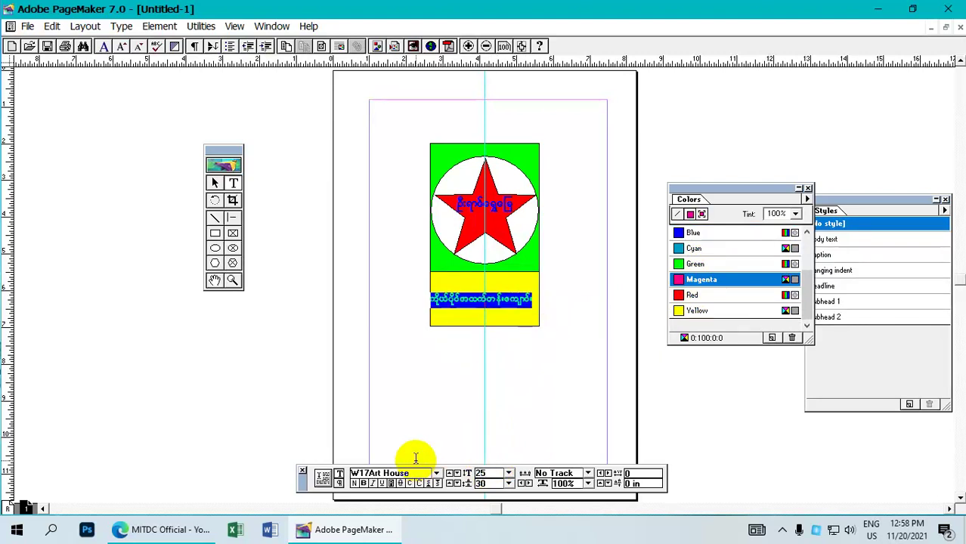
Nudge the magenta text block slightly right and down until it sits centred in the yellow band.
left_click(214, 184)
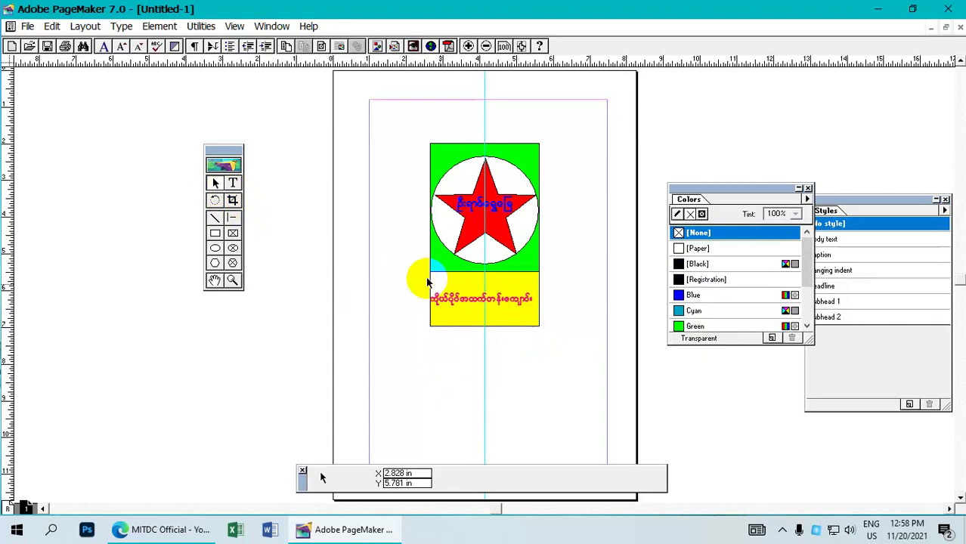
left_click(491, 299)
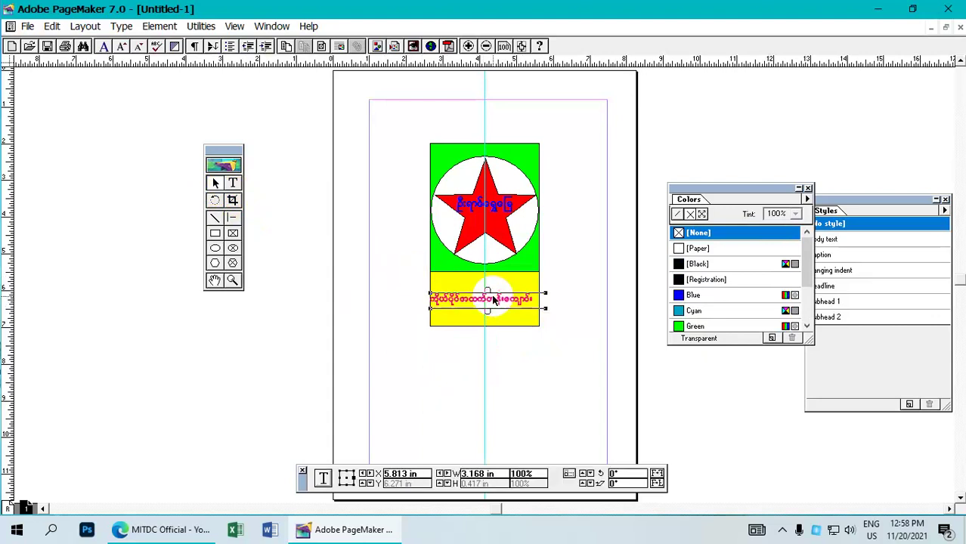
key("Right")
key("Right")
key("Right")
key("Right")
key("Right")
key("Right")
key("Right")
key("Right")
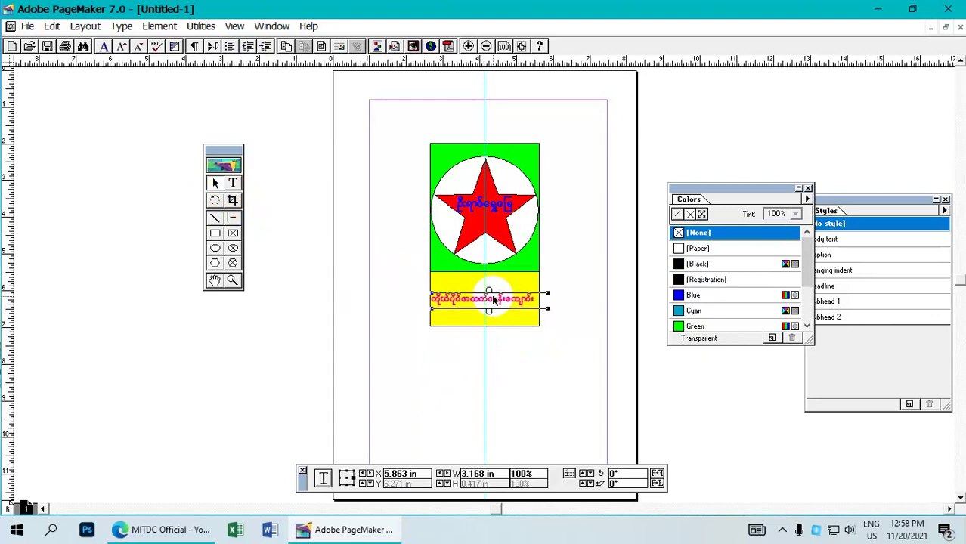
key("Right")
key("Right")
key("Left")
key("Left")
key("Down")
key("Down")
key("Down")
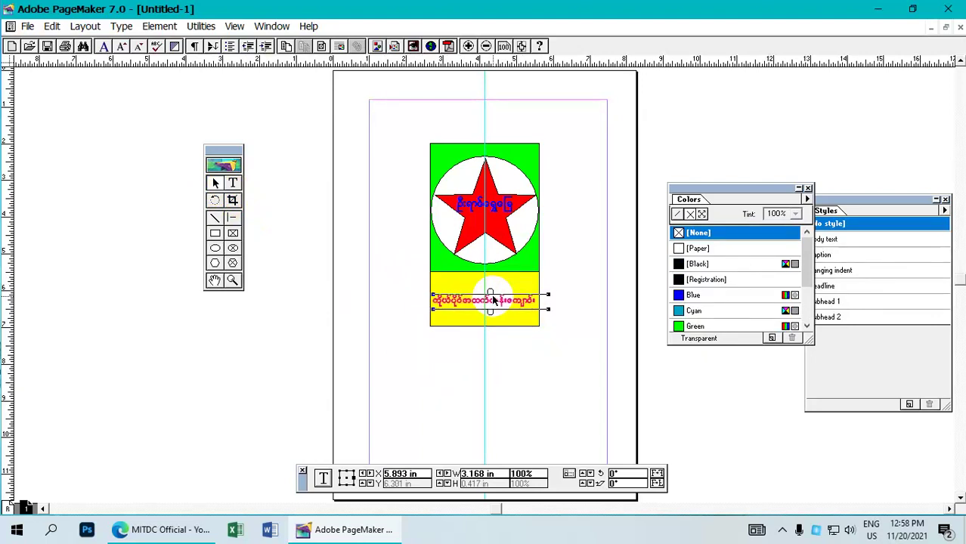
key("Left")
key("Down")
key("Down")
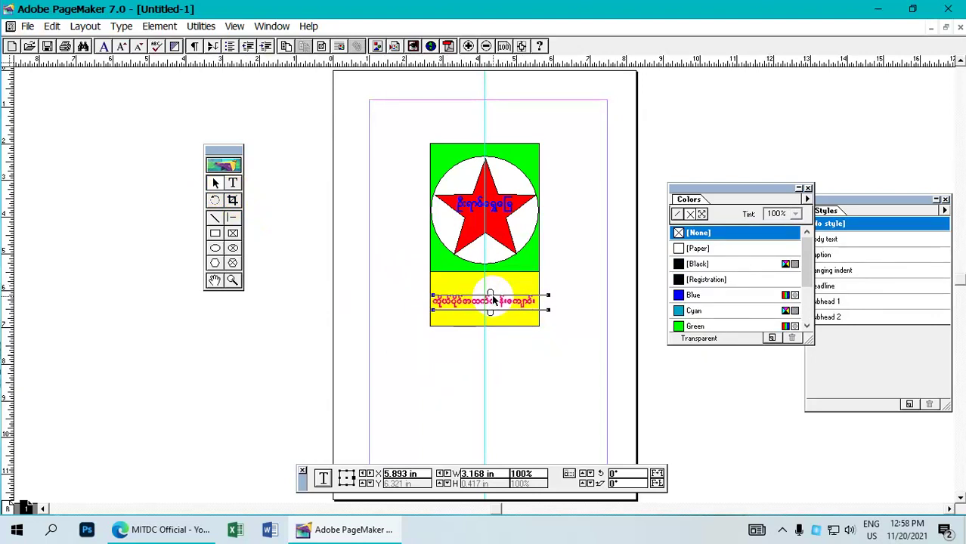
left_click(545, 258)
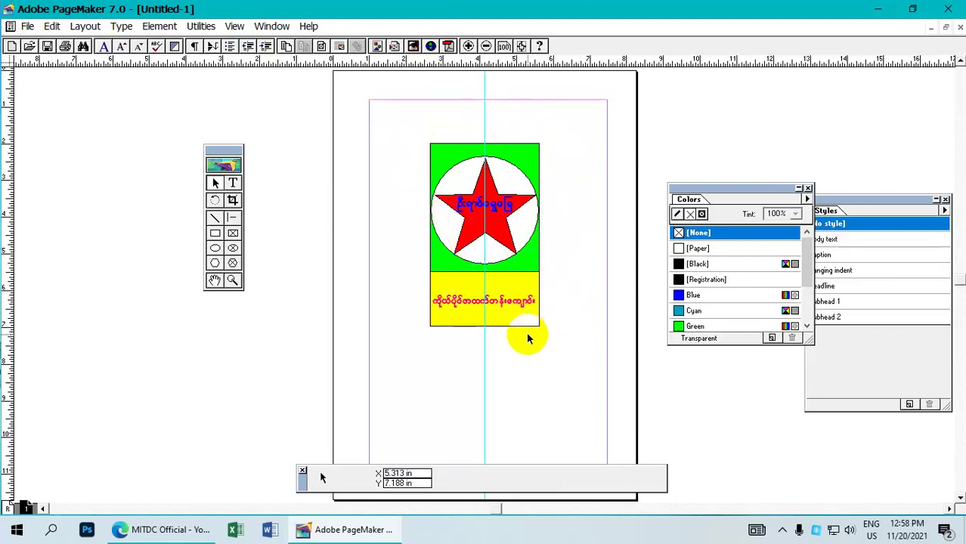
Group all the badge shapes and text into one object and move it slightly down the page.
key("ctrl+a")
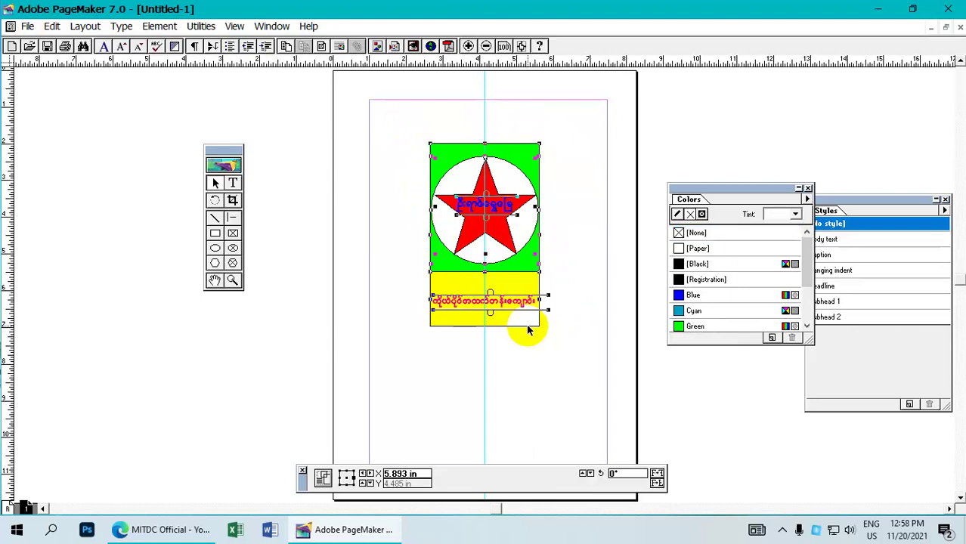
left_click(161, 26)
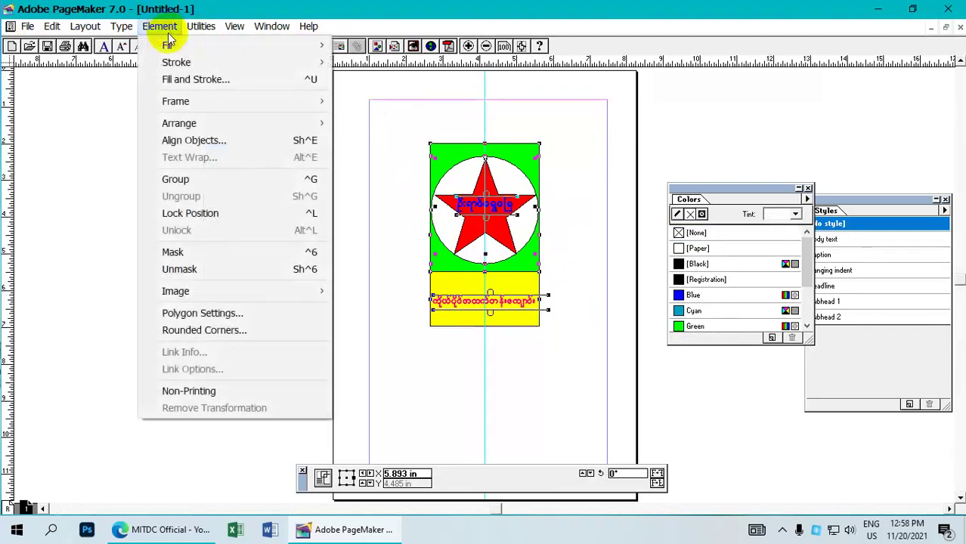
left_click(228, 178)
left_click_drag(528, 263, 528, 272)
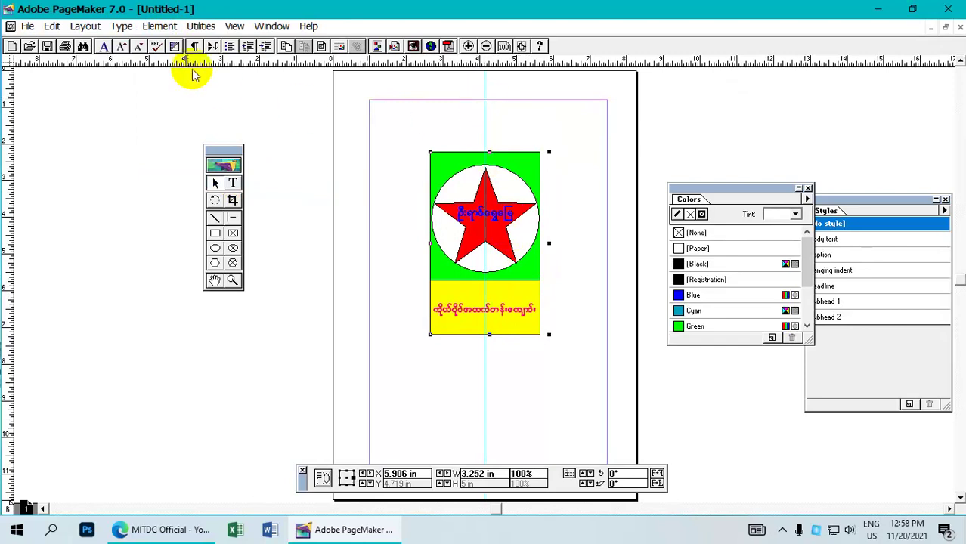
Clear the ruler guides and reduce the grouped badge's height from its upper edge to about 4.97 in.
left_click(235, 26)
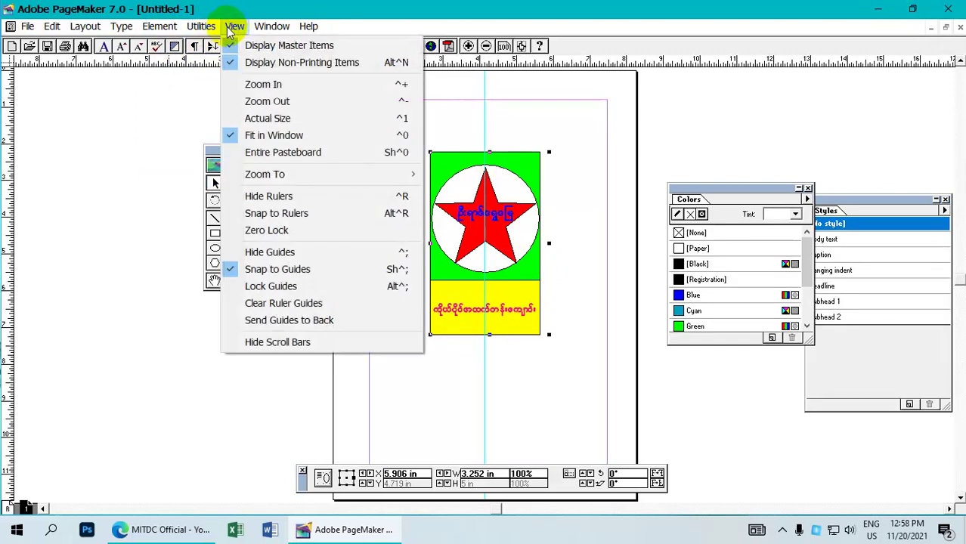
left_click(319, 303)
left_click(490, 154)
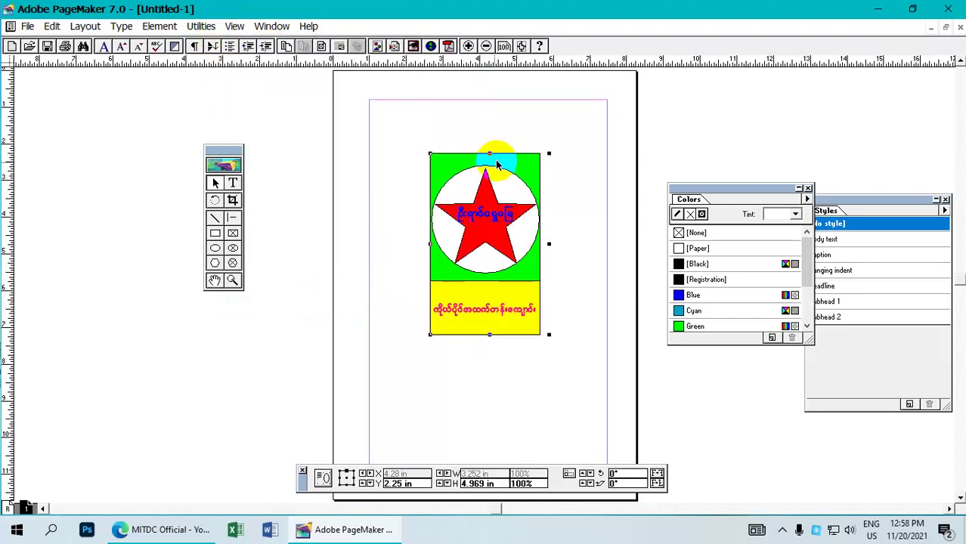
left_click(520, 146)
left_click(519, 155)
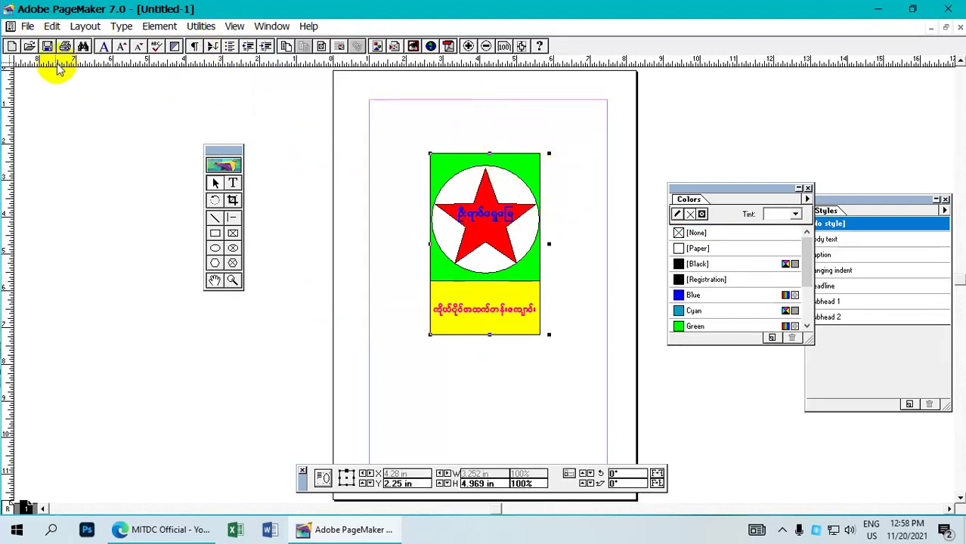
Save the document to the Desktop as "school logo" in the Publication format.
left_click(27, 26)
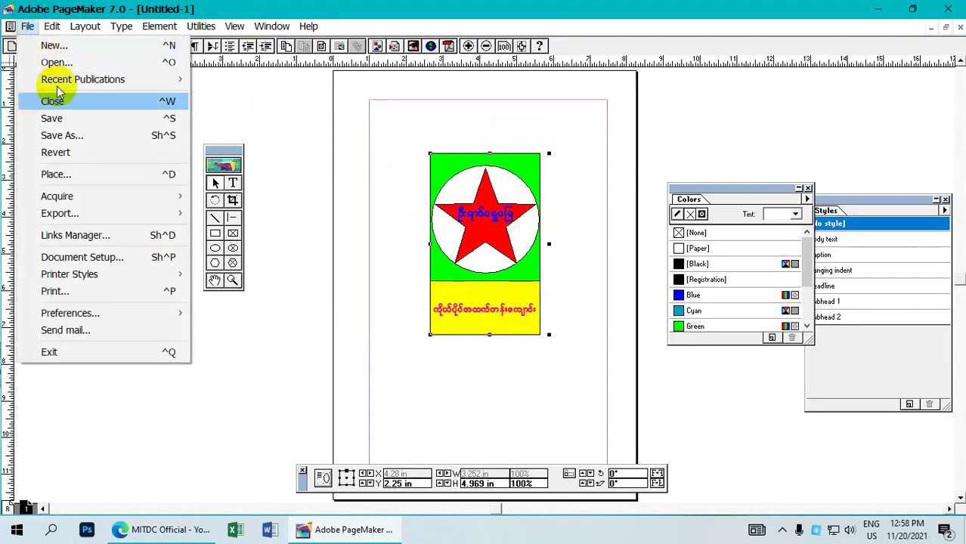
left_click(112, 136)
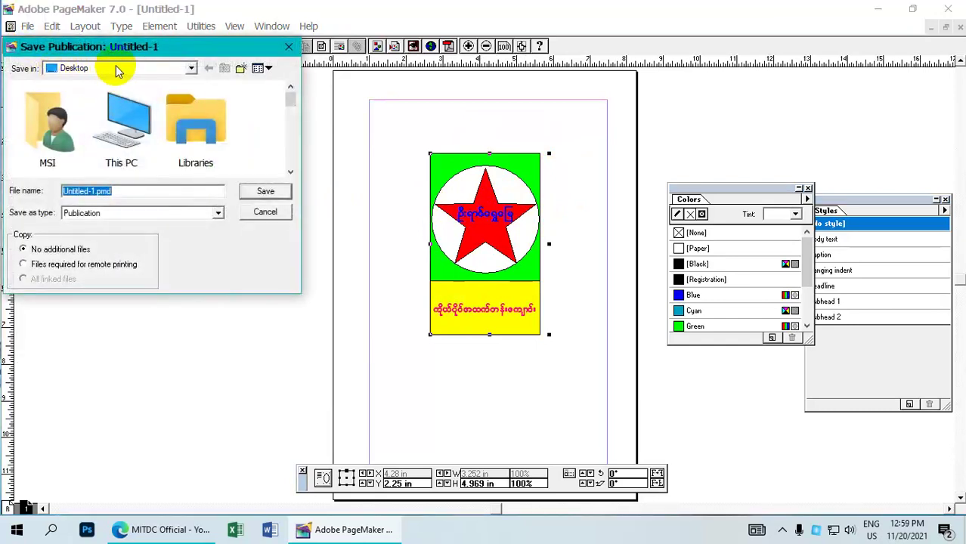
left_click(117, 69)
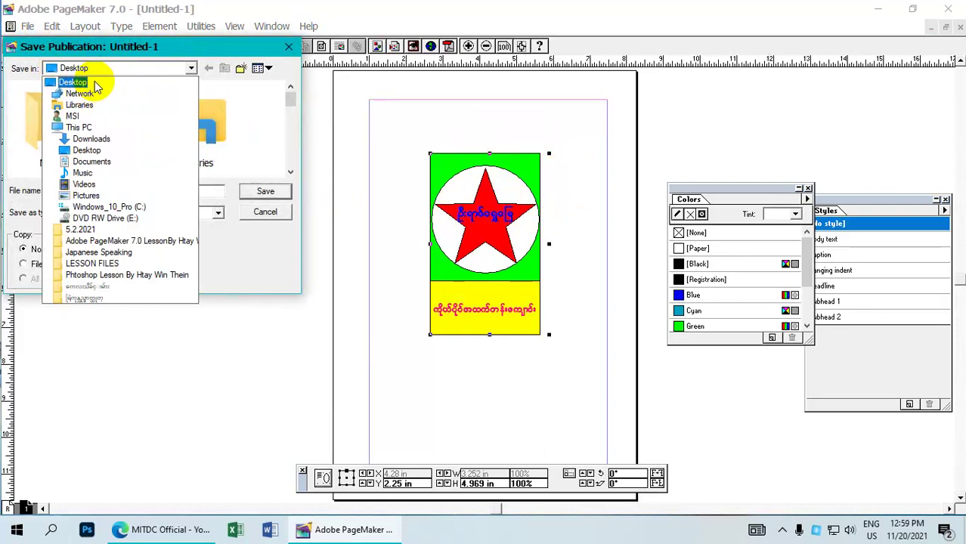
left_click(94, 86)
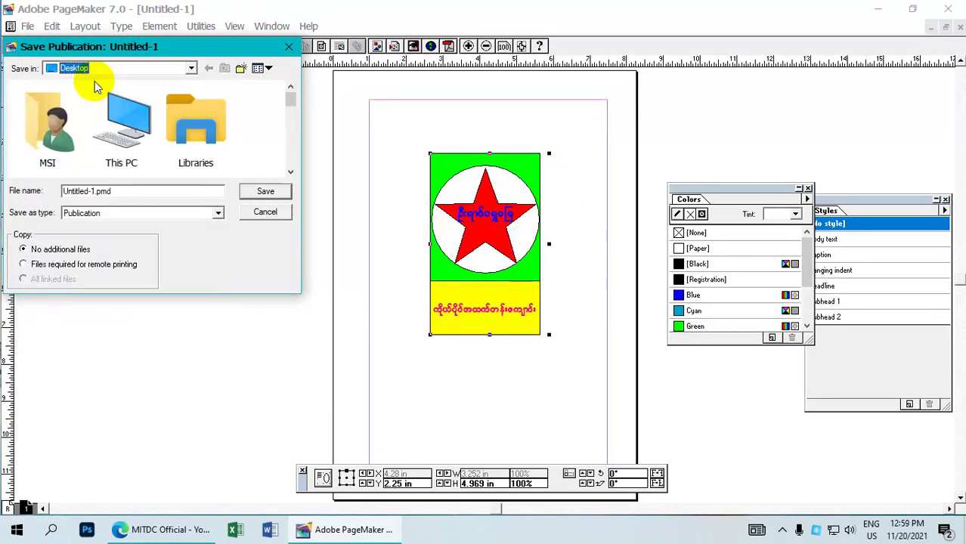
scroll(97, 162, "down", 1)
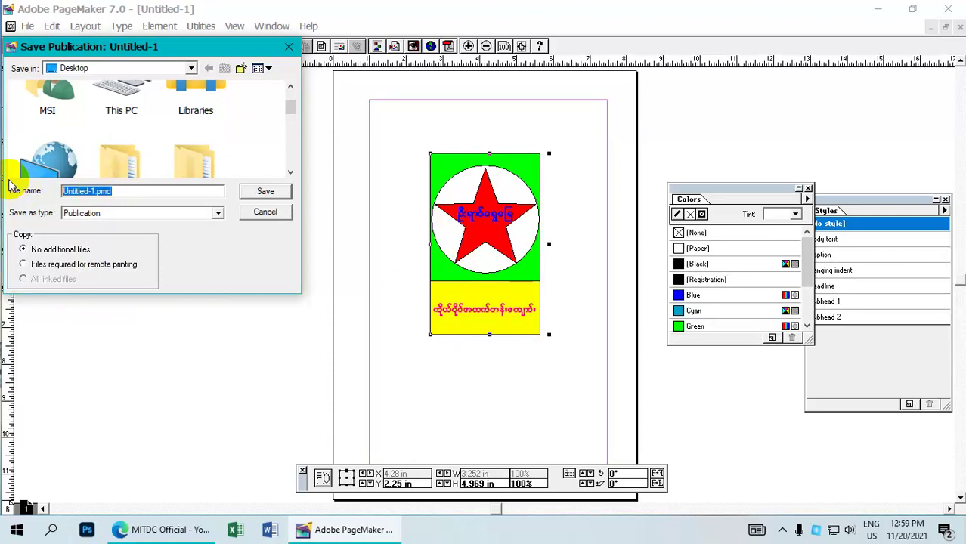
type("school logo")
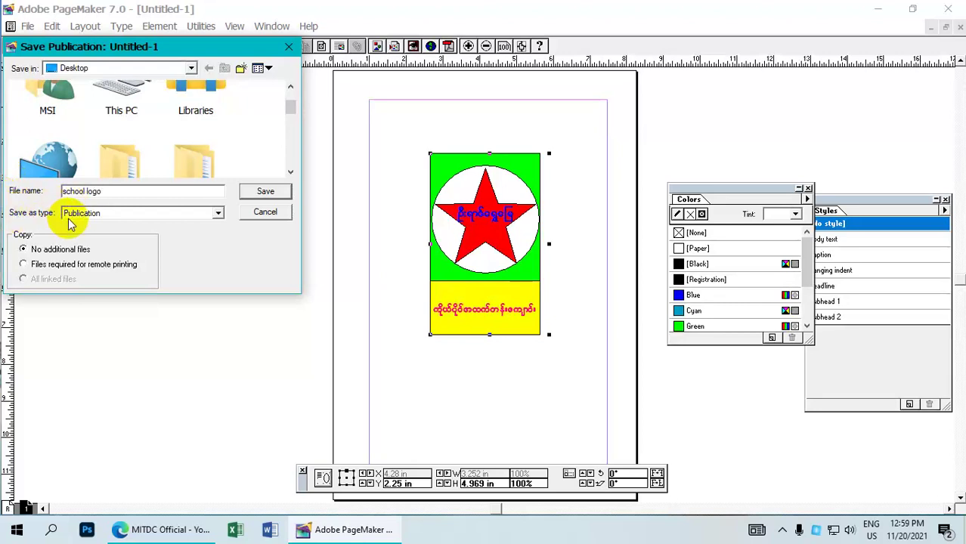
left_click(215, 213)
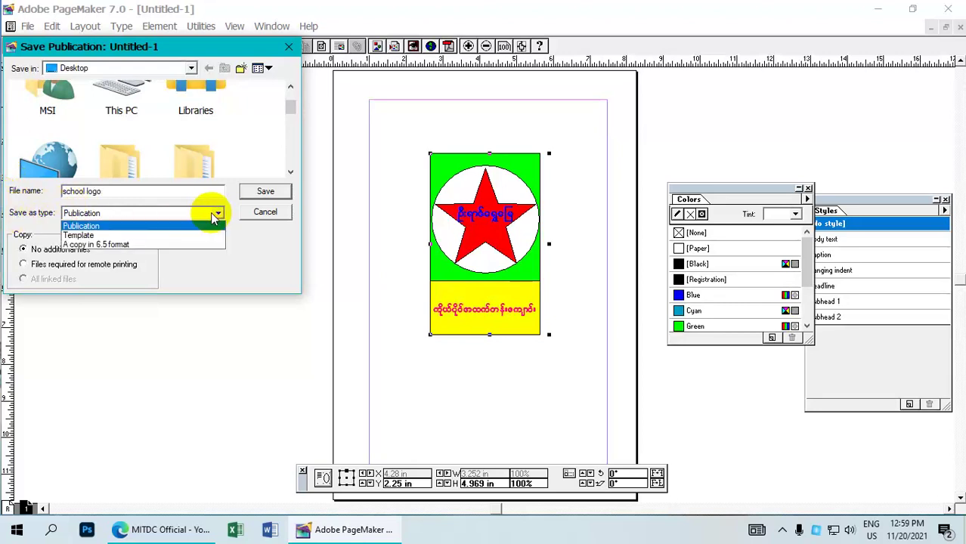
left_click(156, 227)
left_click(253, 192)
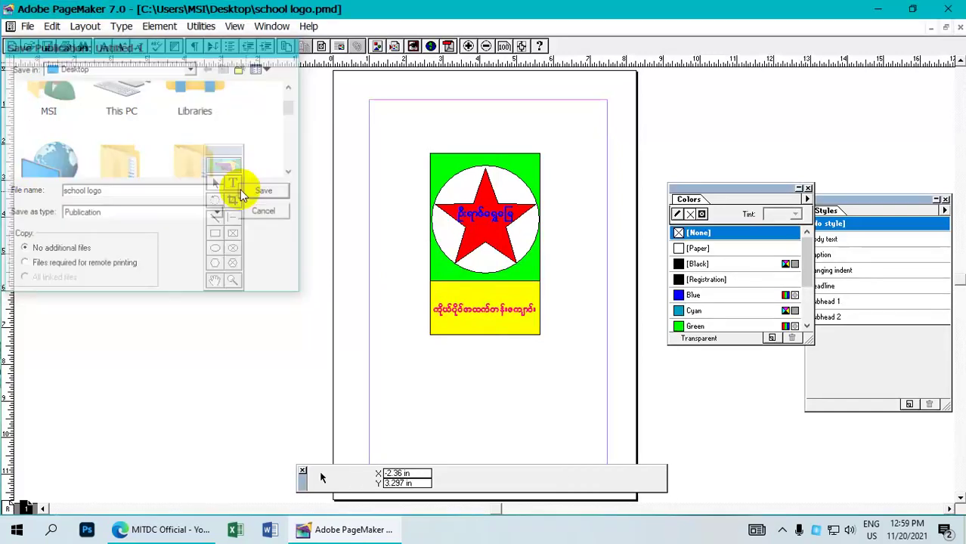
Select the grouped badge on the page.
mouse_move(475, 155)
left_mouse_down()
mouse_move(498, 162)
mouse_move(486, 165)
left_mouse_up()
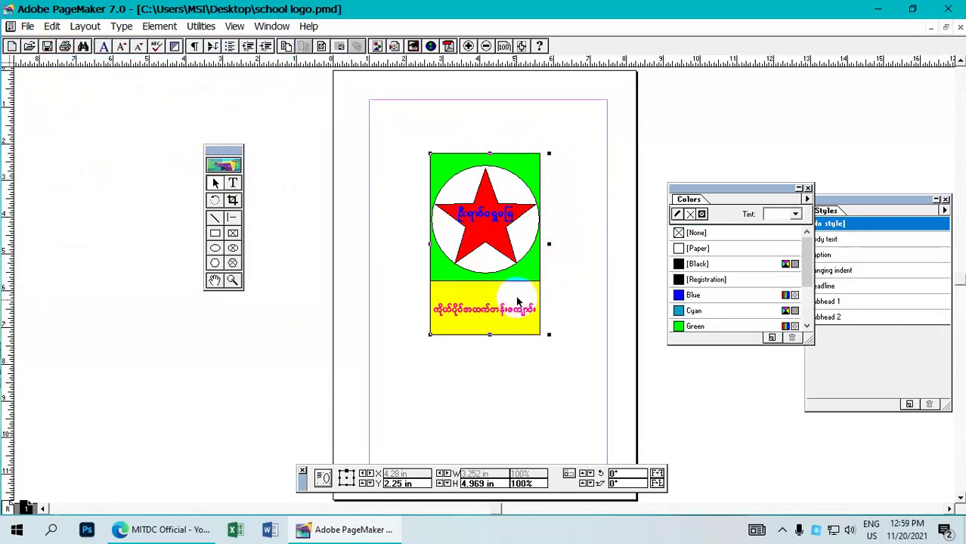
left_click(487, 302)
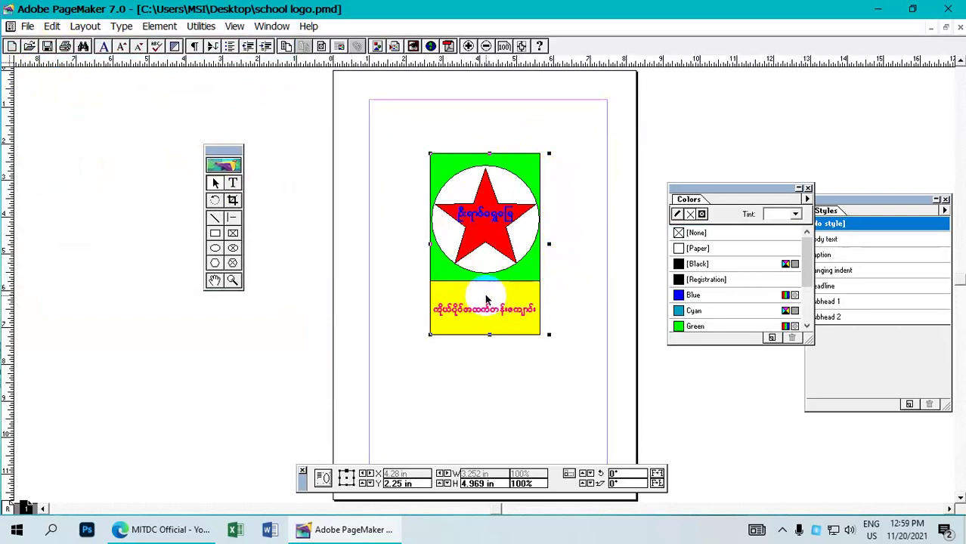
left_click(456, 271)
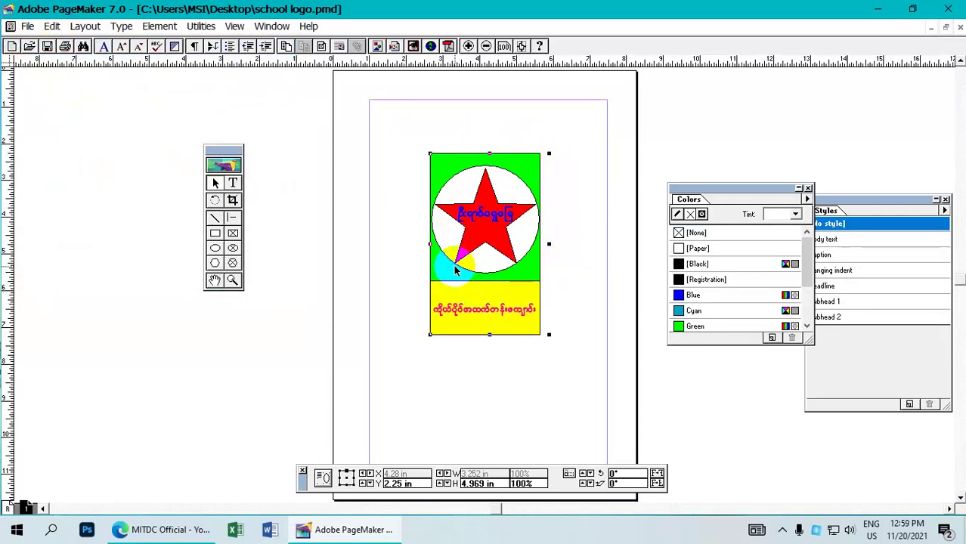